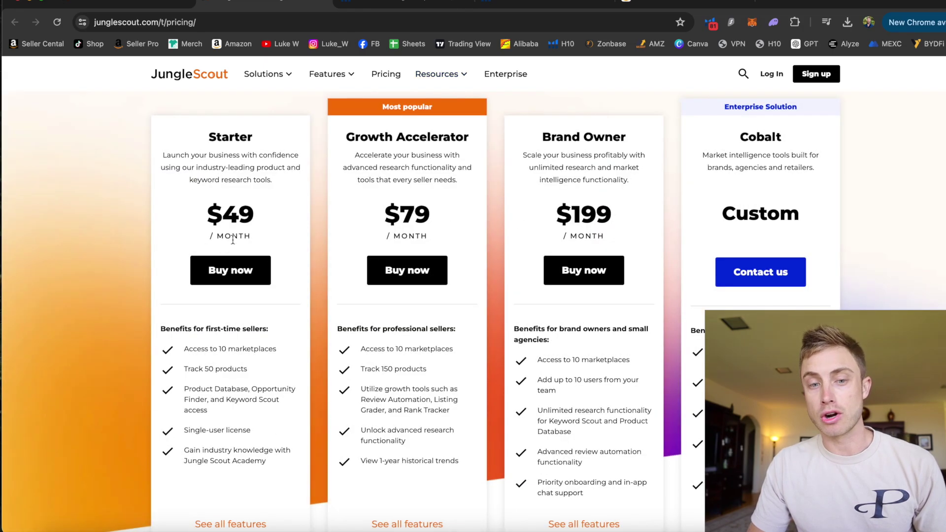
# Step: Leave Jungle Scout's monthly plans and bring up the Helium 10 pricing page for comparison
pyautogui.hotkey('ctrl', 'Tab')
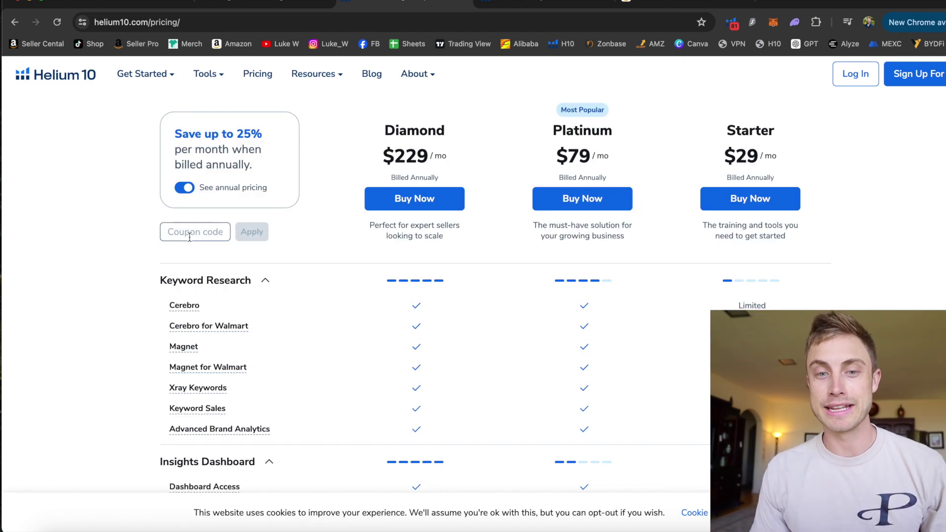
# Step: Apply a coupon code to discount the Diamond and Platinum plans, then remove it
pyautogui.click(190, 236)
pyautogui.write('luke10')
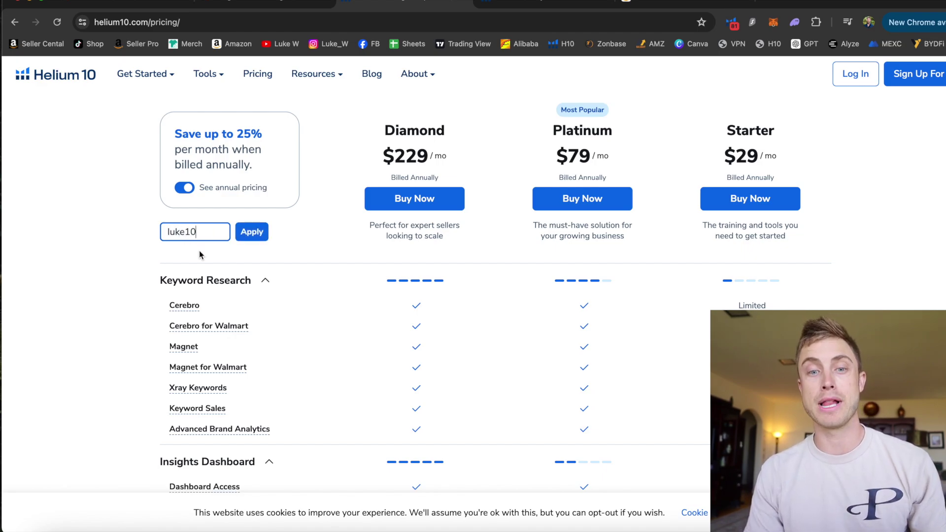
pyautogui.click(253, 236)
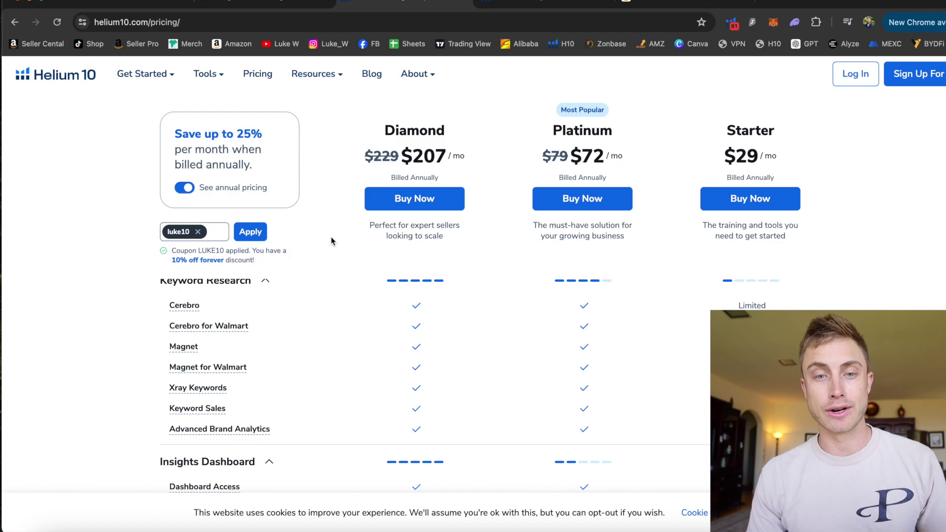
pyautogui.click(202, 233)
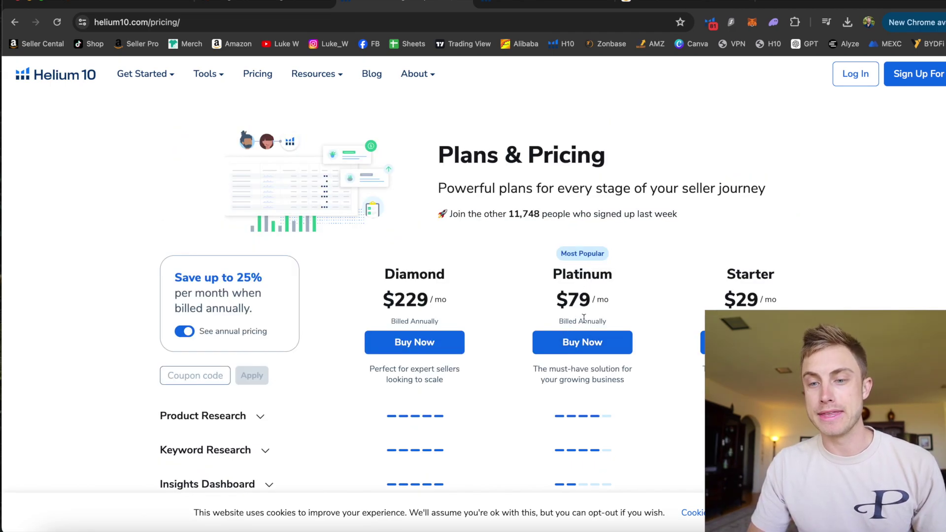
# Step: Expand Product Research features, note Starter's Limited Black Box access, then go to the Amazon cat wheel results
pyautogui.scroll(-2, 329, 382)
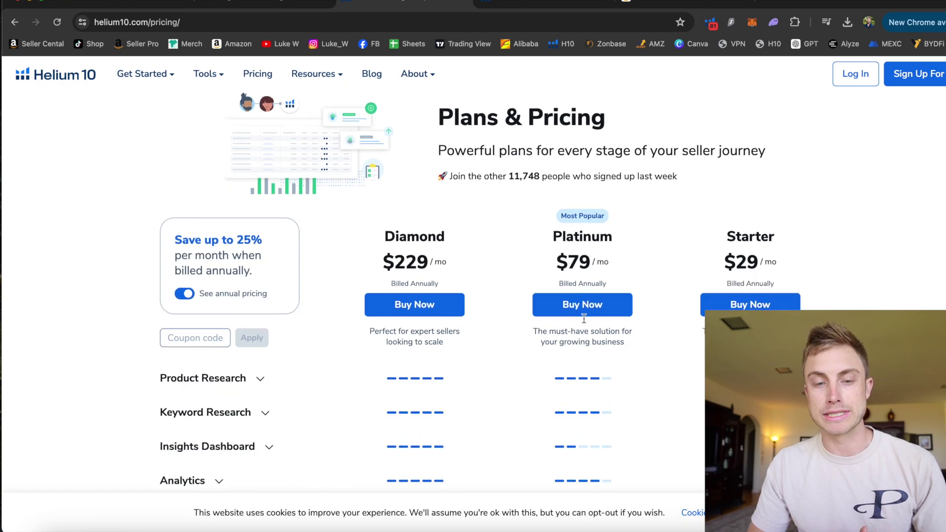
pyautogui.click(261, 352)
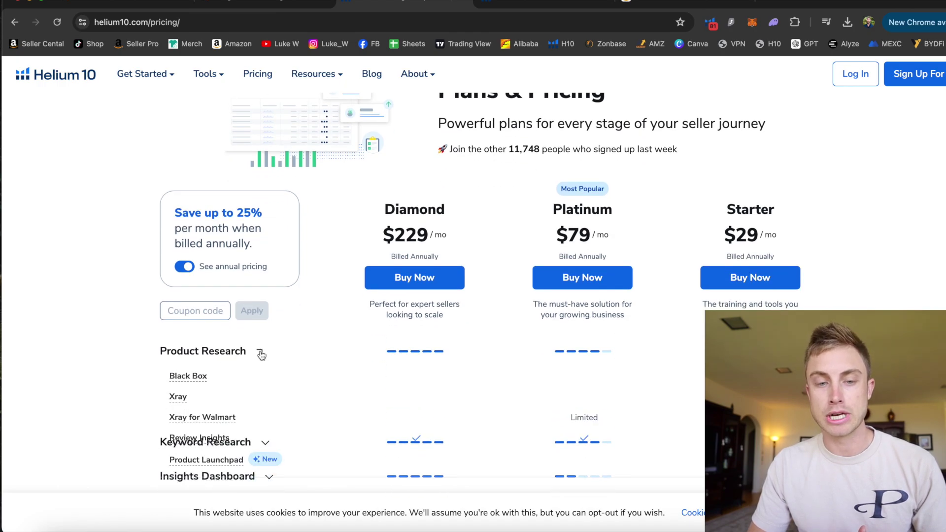
pyautogui.scroll(-2, 262, 355)
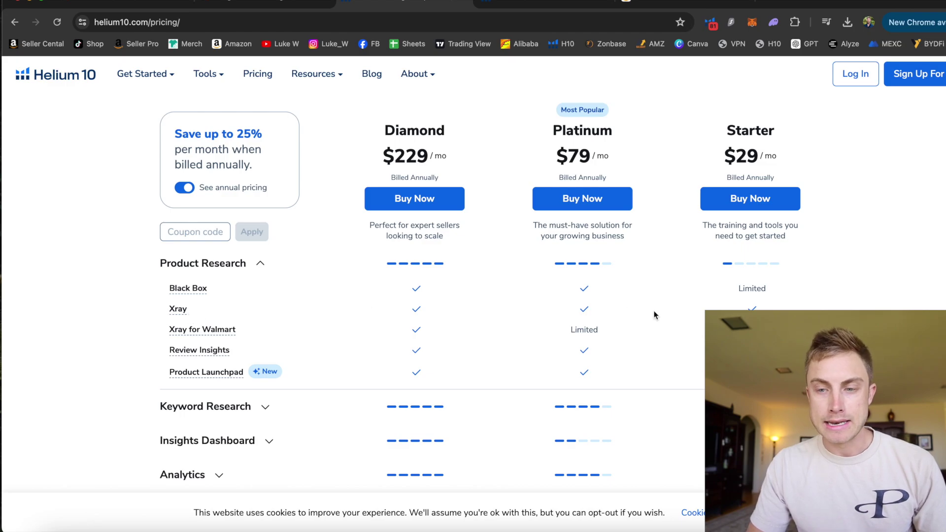
pyautogui.scroll(5, 766, 298)
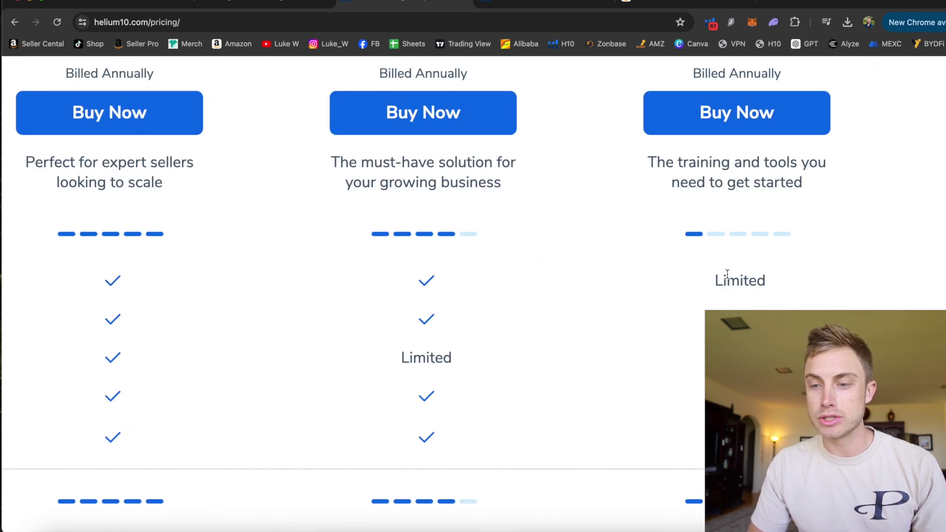
pyautogui.moveTo(712, 278); pyautogui.dragTo(805, 276)
pyautogui.scroll(-4, 805, 277)
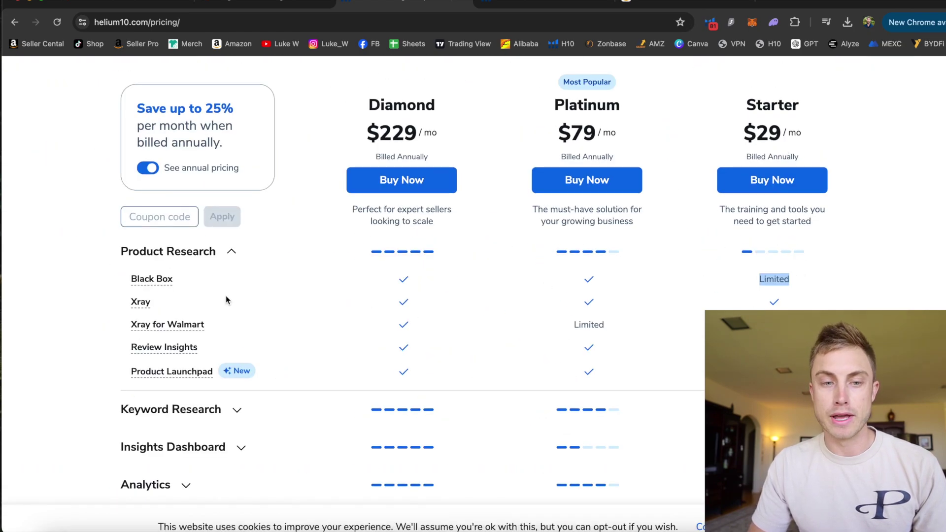
pyautogui.moveTo(165, 278)
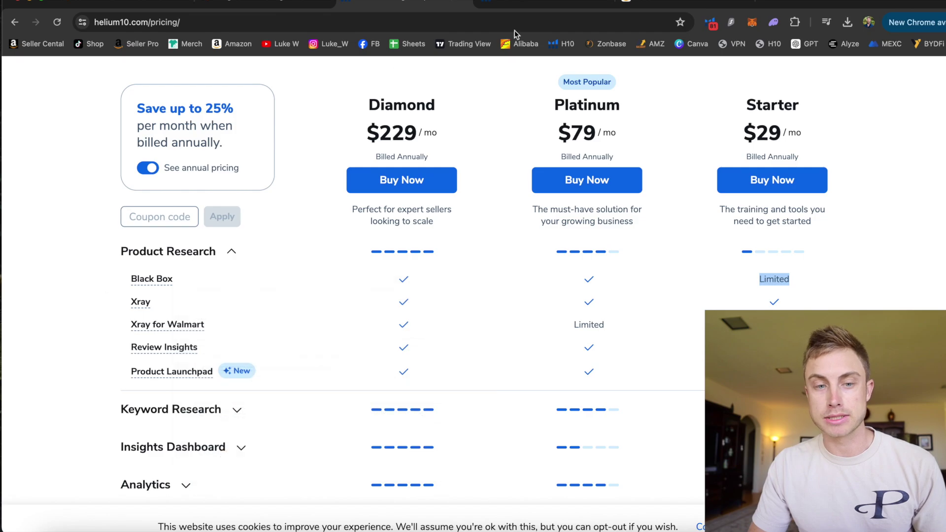
pyautogui.click(723, 8)
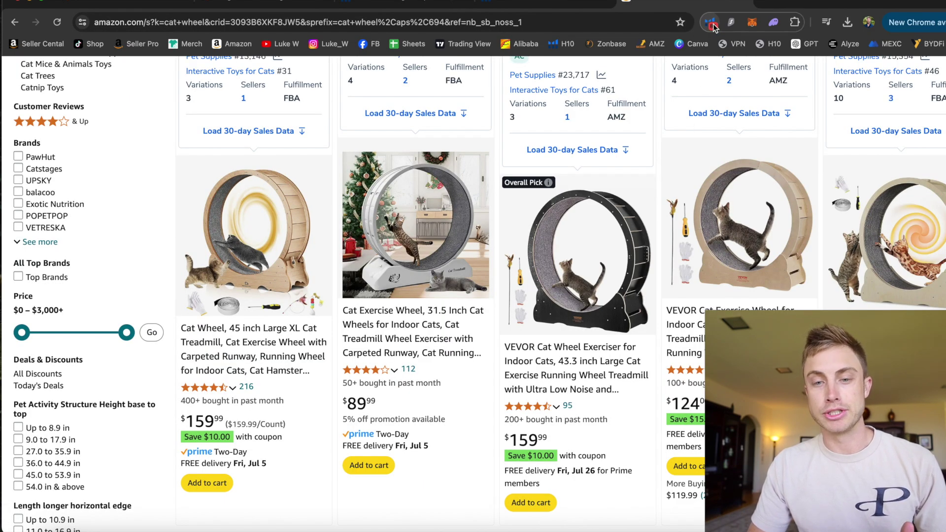
# Step: Run Helium 10 Xray on the Amazon cat wheel search results
pyautogui.scroll(2, 706, 182)
pyautogui.scroll(-10, 706, 182)
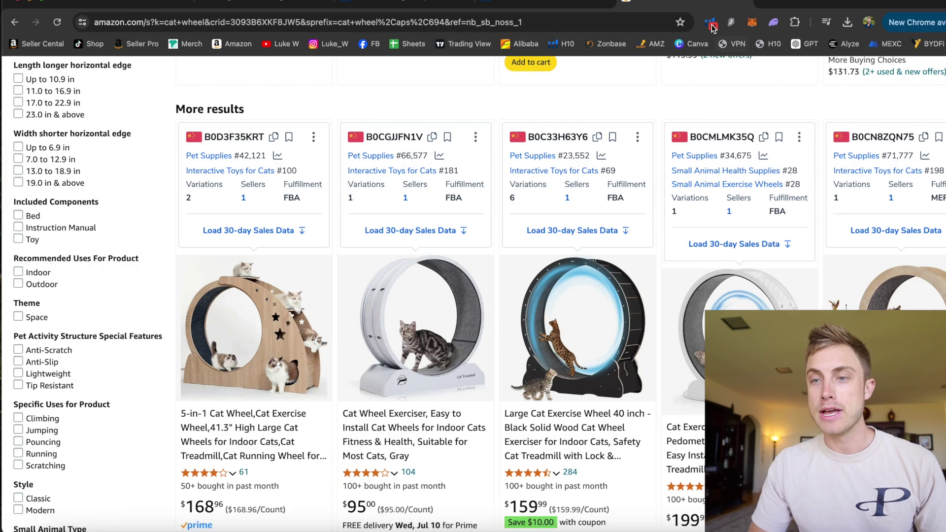
pyautogui.click(711, 22)
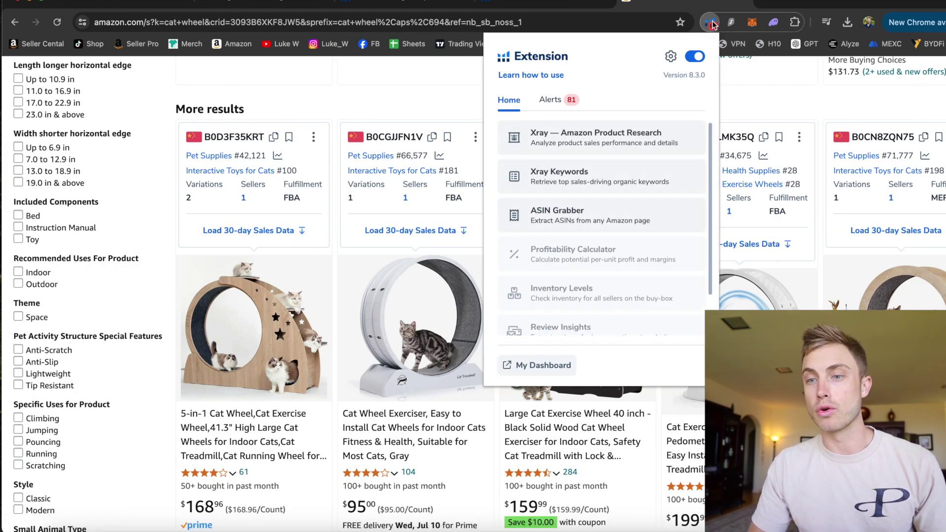
pyautogui.click(608, 137)
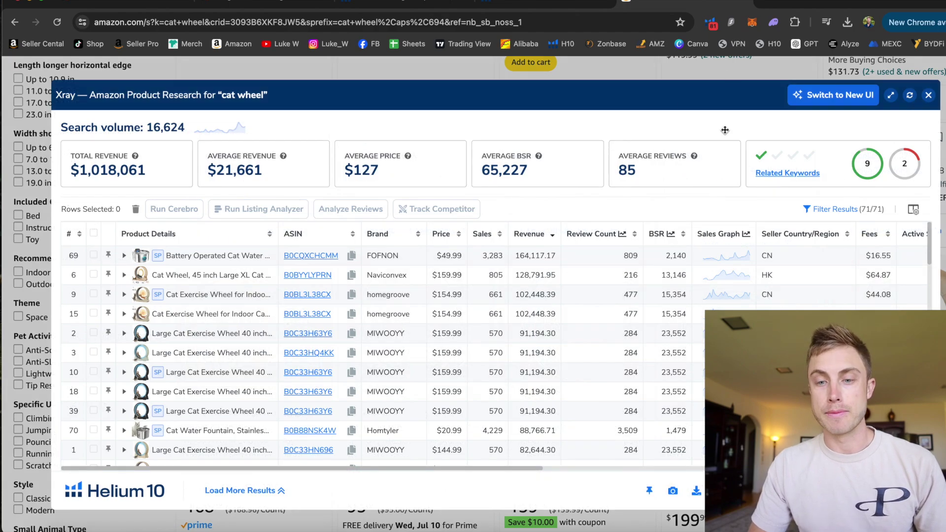
# Step: Review the Xray overview, highlighting the 16,624 search volume figure
pyautogui.scroll(5, 498, 294)
pyautogui.moveTo(316, 277)
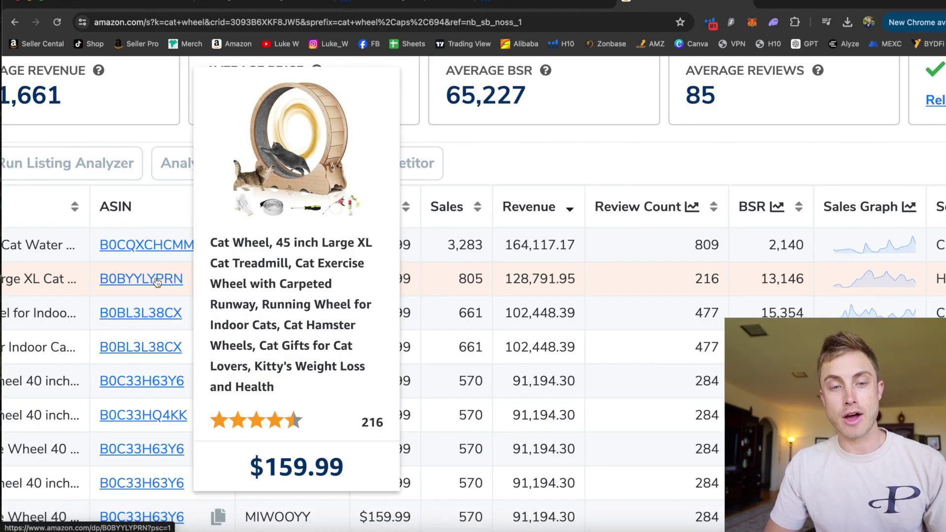
pyautogui.moveTo(162, 350)
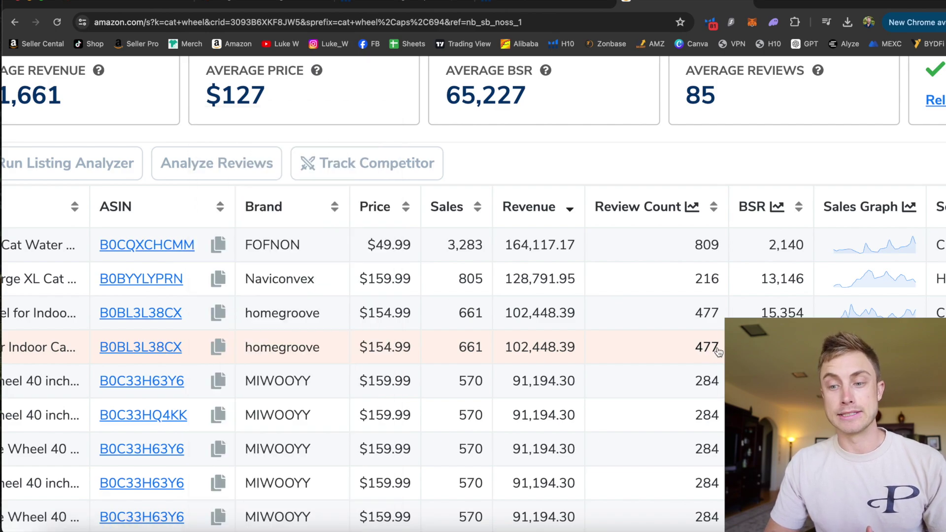
pyautogui.scroll(-3, 693, 420)
pyautogui.scroll(3, 693, 419)
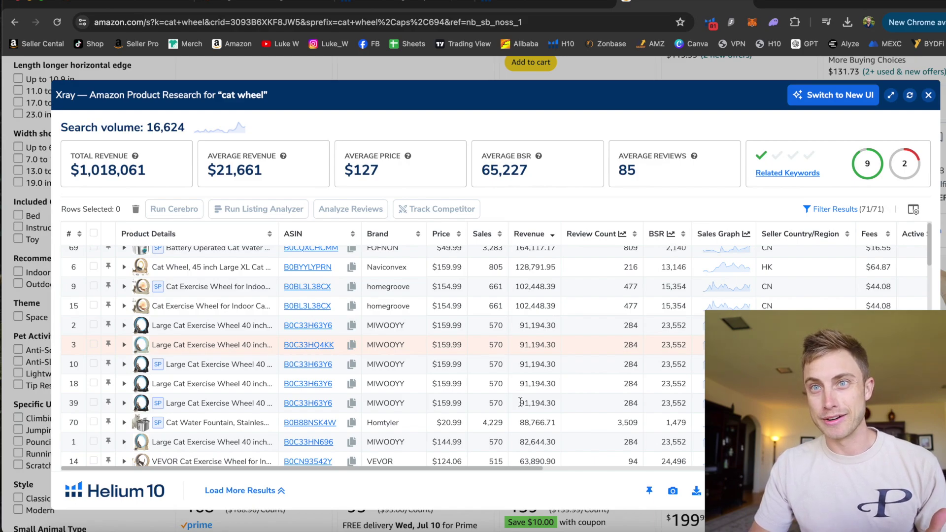
pyautogui.moveTo(146, 126); pyautogui.dragTo(188, 130)
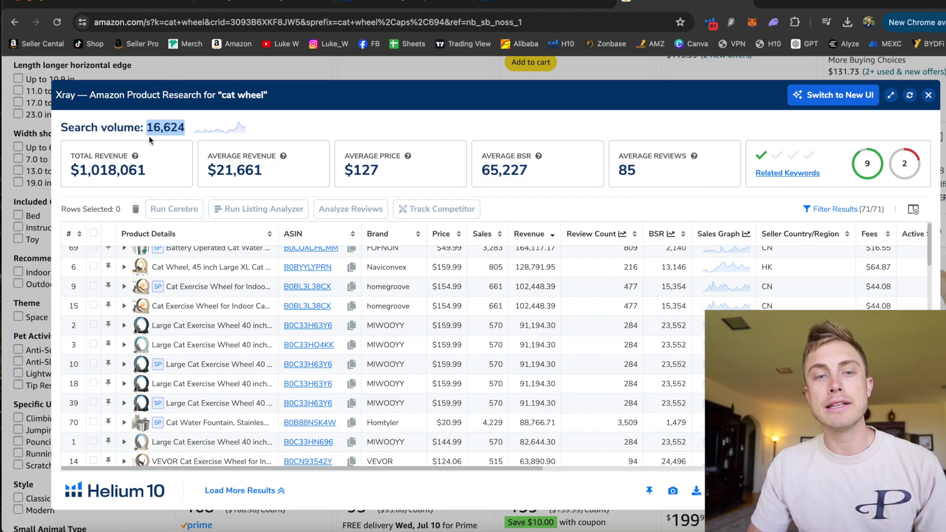
pyautogui.scroll(3, 149, 134)
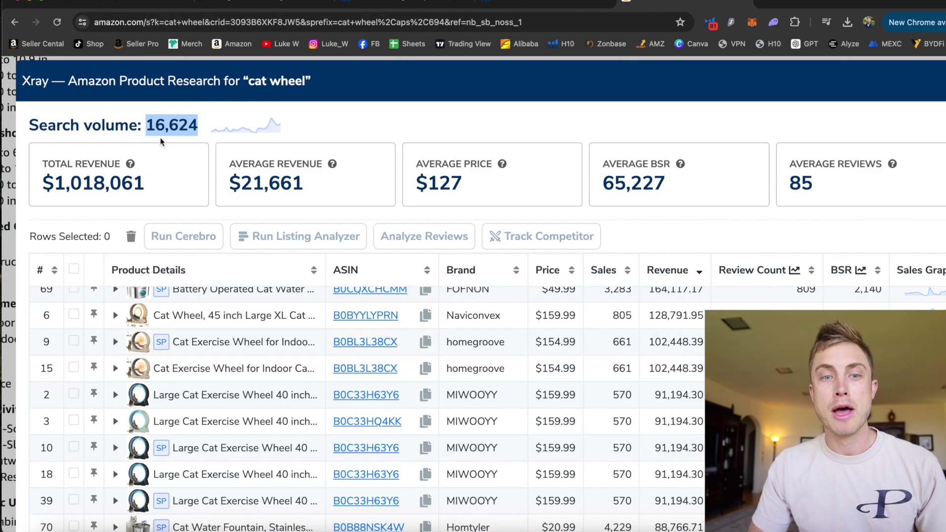
# Step: Scroll the Xray product list and highlight HOVONO's 50 reviews and 50,597 revenue
pyautogui.scroll(-3, 200, 137)
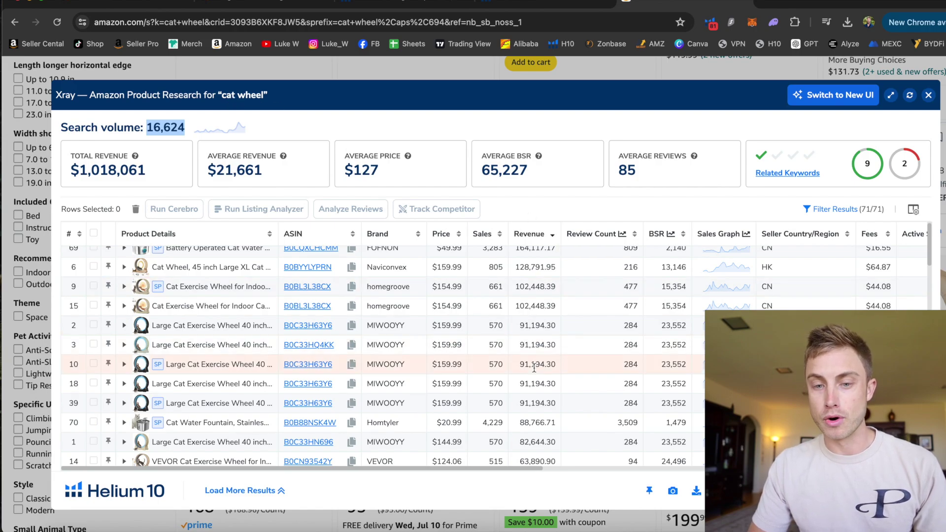
pyautogui.scroll(-1, 534, 367)
pyautogui.scroll(-2, 534, 368)
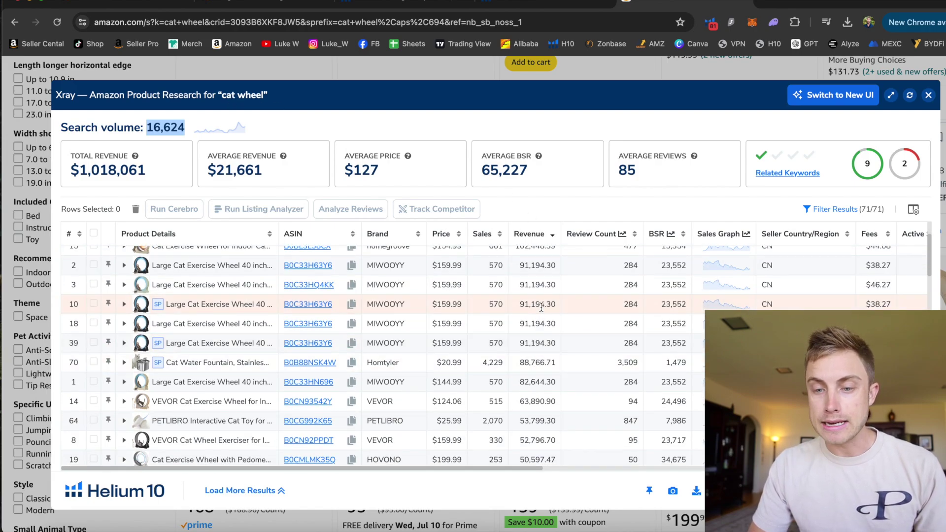
pyautogui.scroll(-3, 540, 307)
pyautogui.scroll(3, 538, 305)
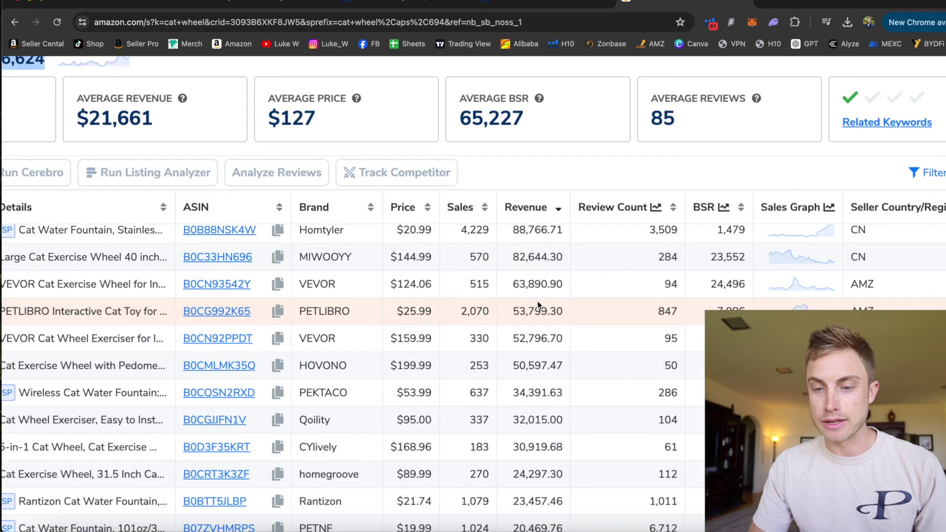
pyautogui.doubleClick(677, 368)
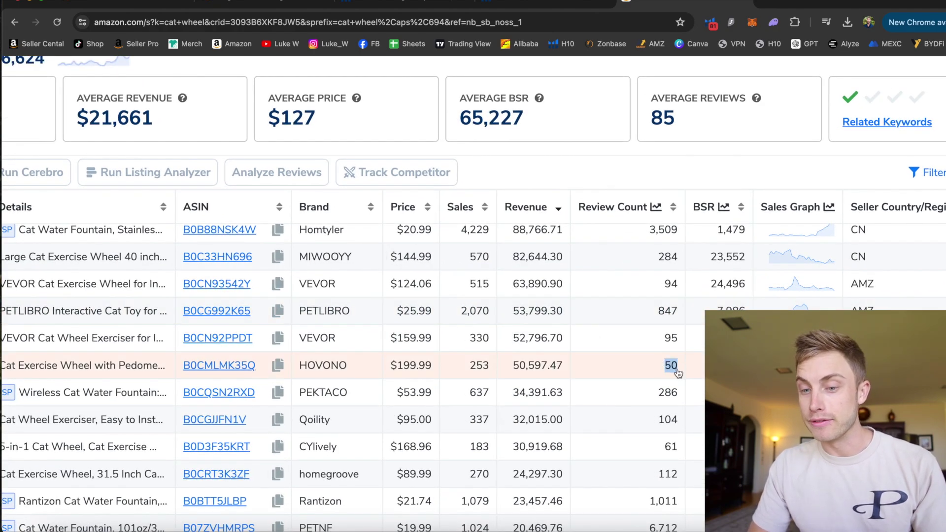
pyautogui.moveTo(513, 365); pyautogui.dragTo(549, 365)
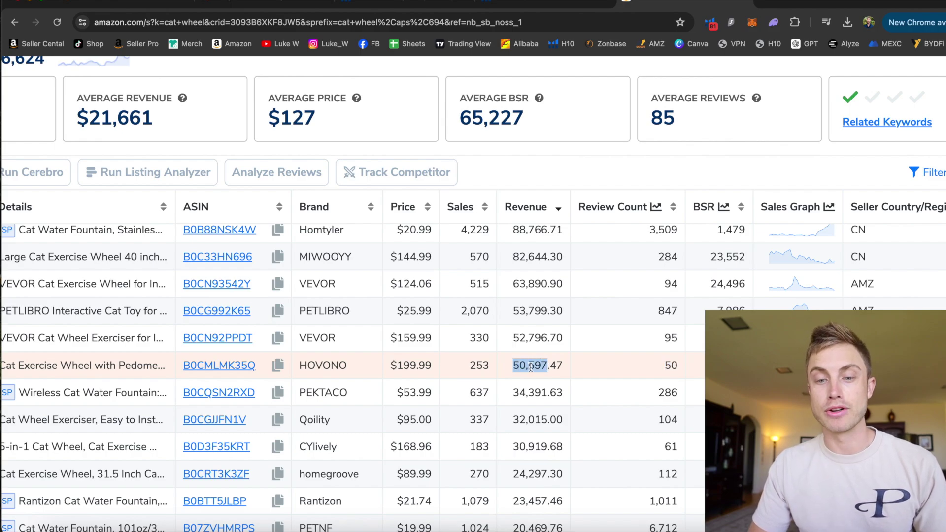
# Step: Preview listings and highlight the PETLIBRO toy's 2,070 sales figure
pyautogui.moveTo(215, 367)
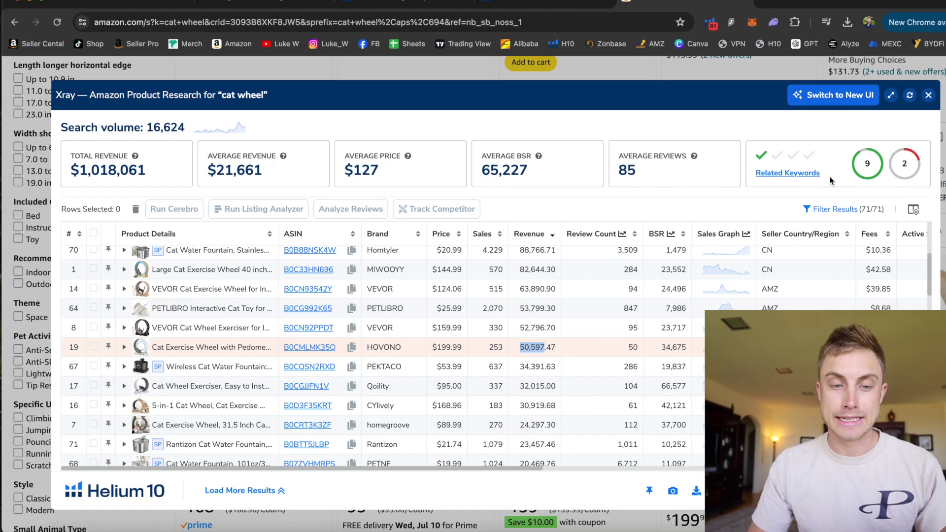
pyautogui.moveTo(302, 388)
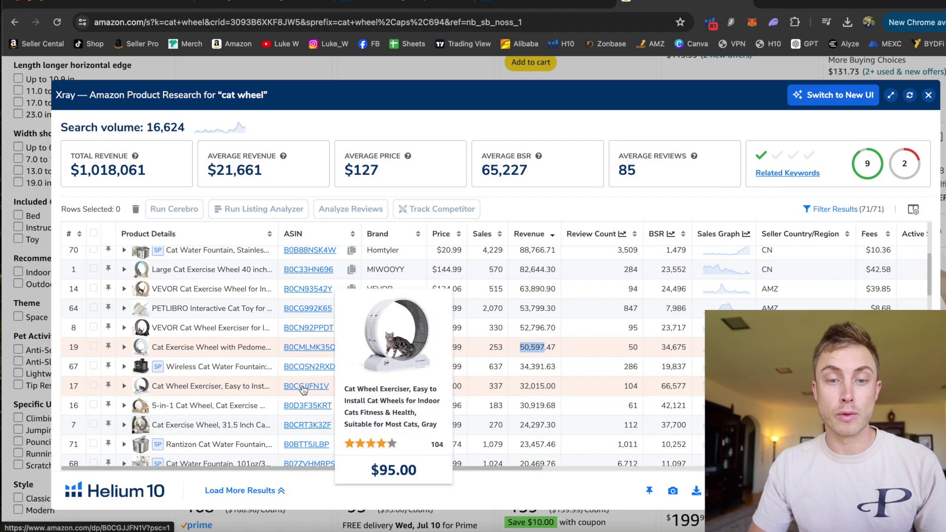
pyautogui.moveTo(310, 313)
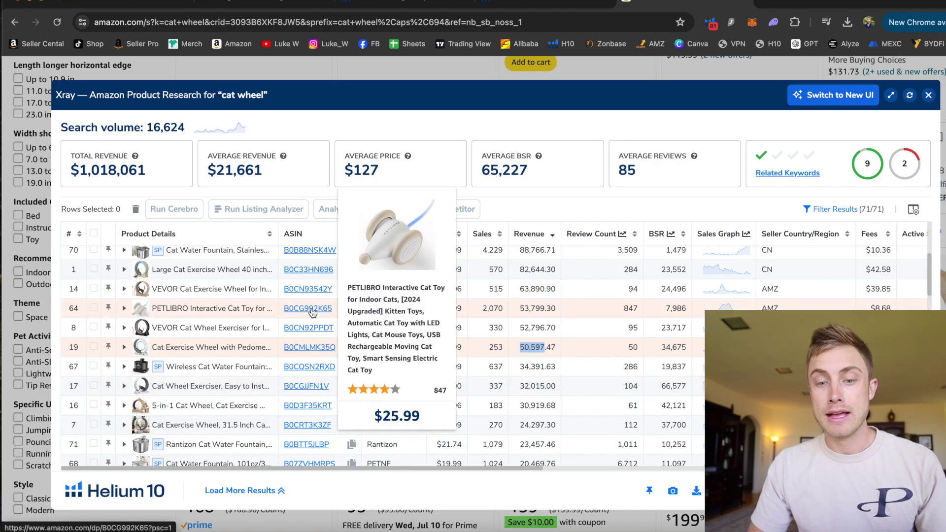
pyautogui.scroll(5, 311, 313)
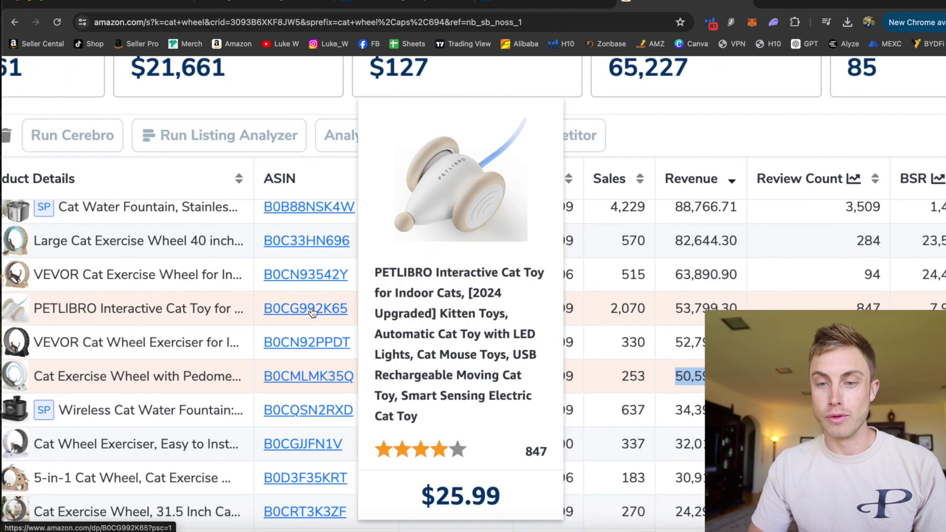
pyautogui.scroll(-5, 311, 312)
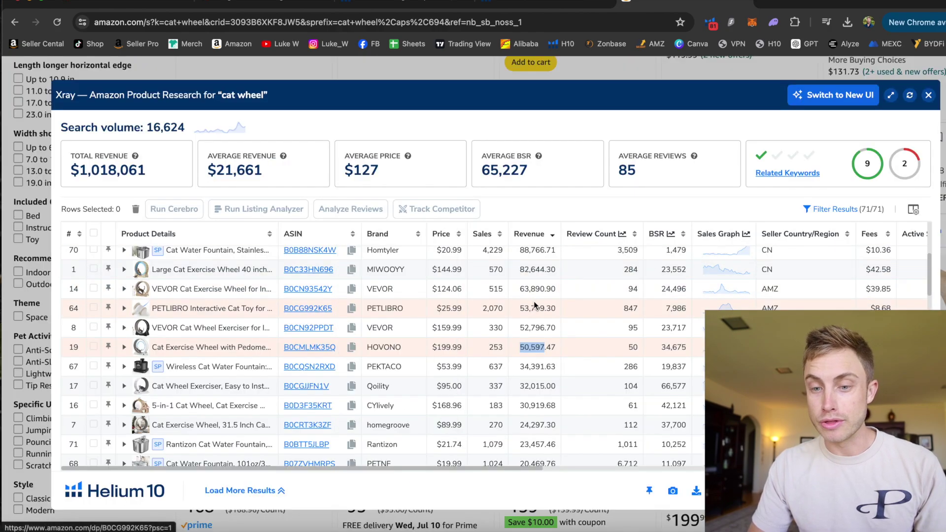
pyautogui.moveTo(483, 308); pyautogui.dragTo(500, 308)
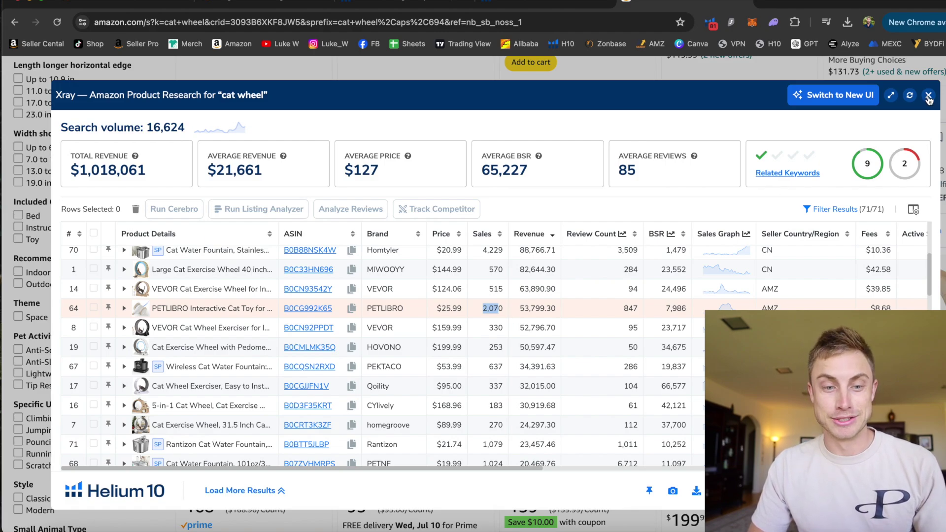
pyautogui.moveTo(313, 293)
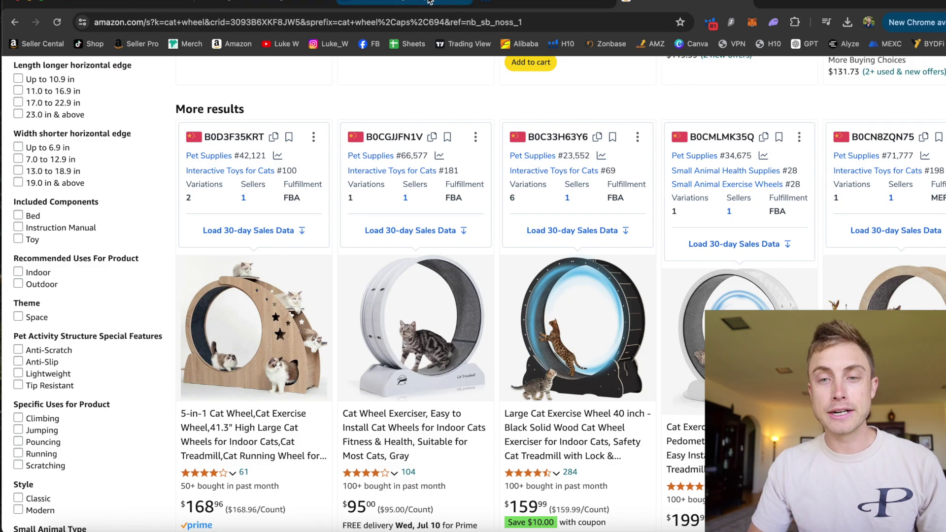
# Step: On Jungle Scout pricing, highlight Browser Extension and Starter's missing Export Data and Historical Trends
pyautogui.click(266, 3)
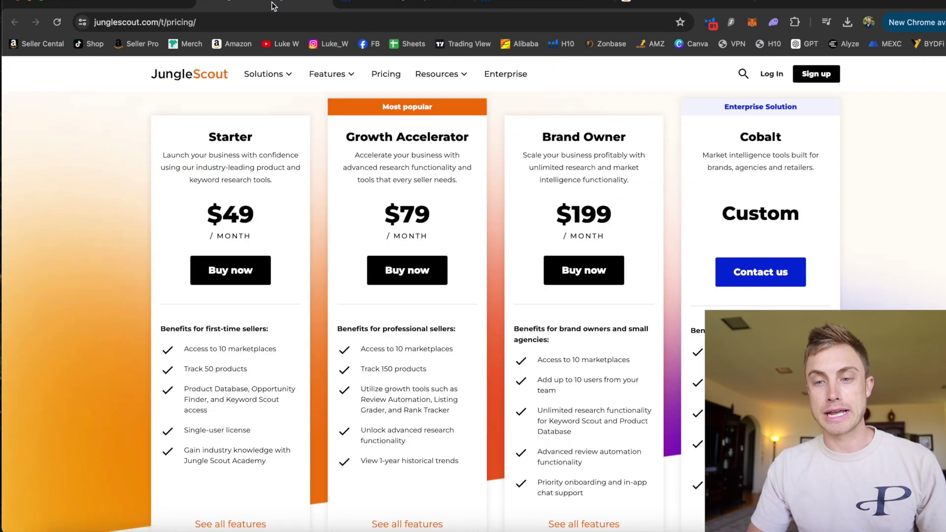
pyautogui.scroll(-10, 244, 273)
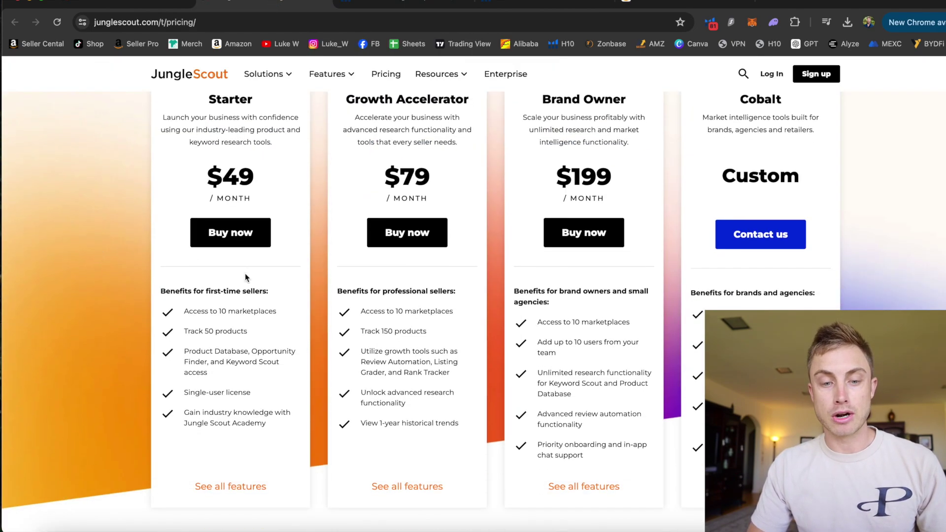
pyautogui.scroll(-4, 338, 355)
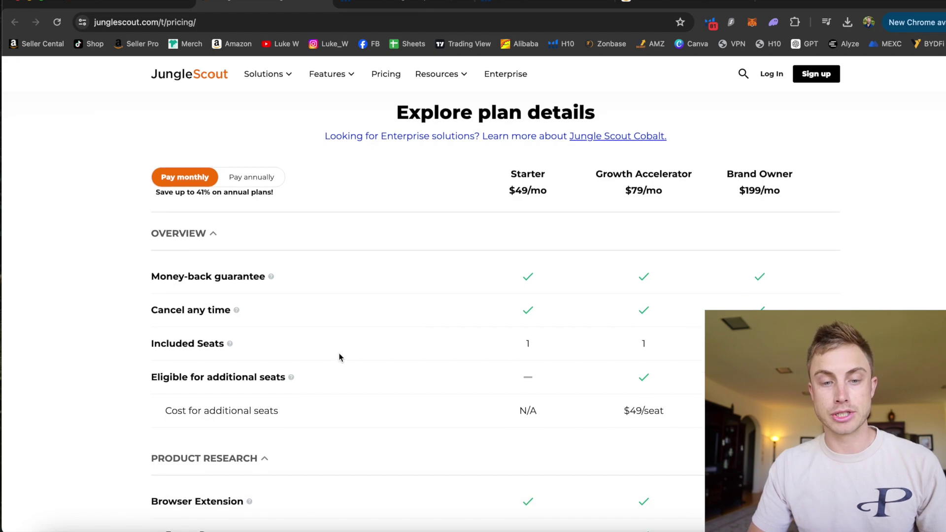
pyautogui.tripleClick(162, 353)
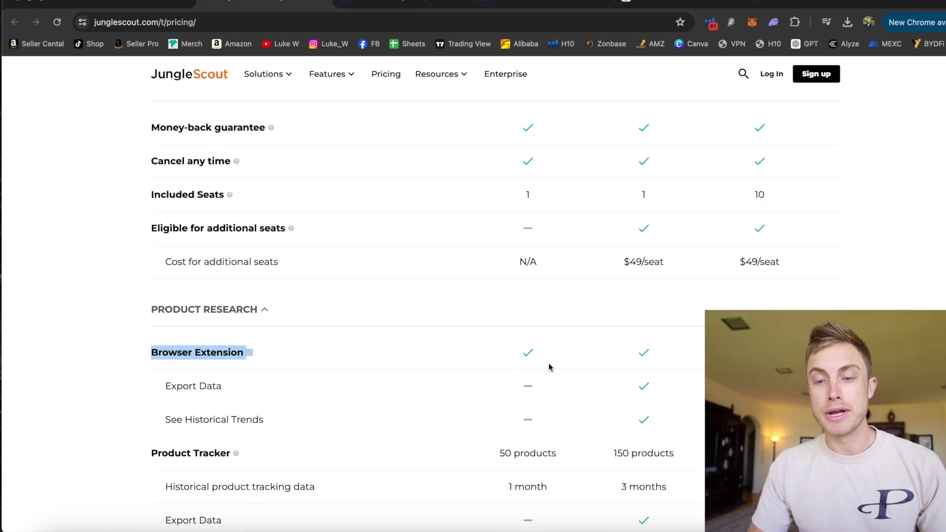
pyautogui.moveTo(522, 388); pyautogui.dragTo(544, 386)
pyautogui.moveTo(509, 421); pyautogui.dragTo(545, 423)
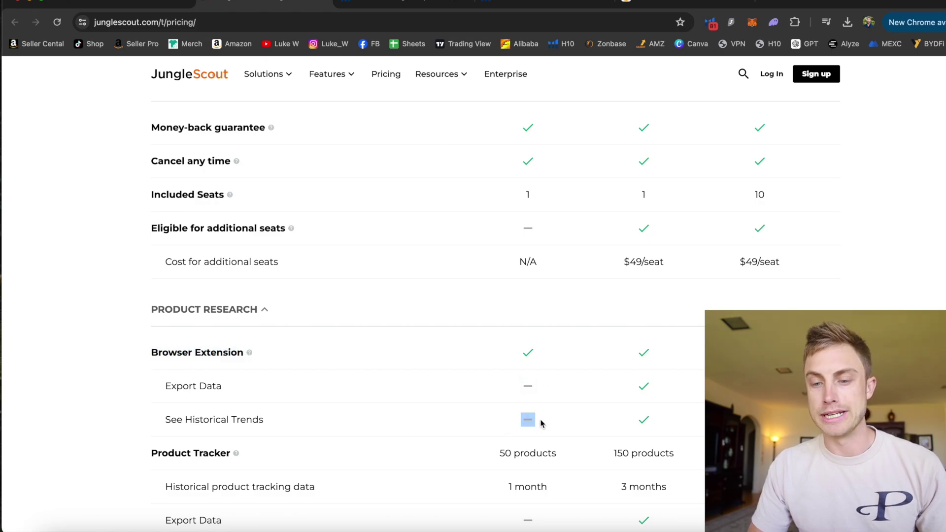
pyautogui.hotkey('ctrl', 'Tab')
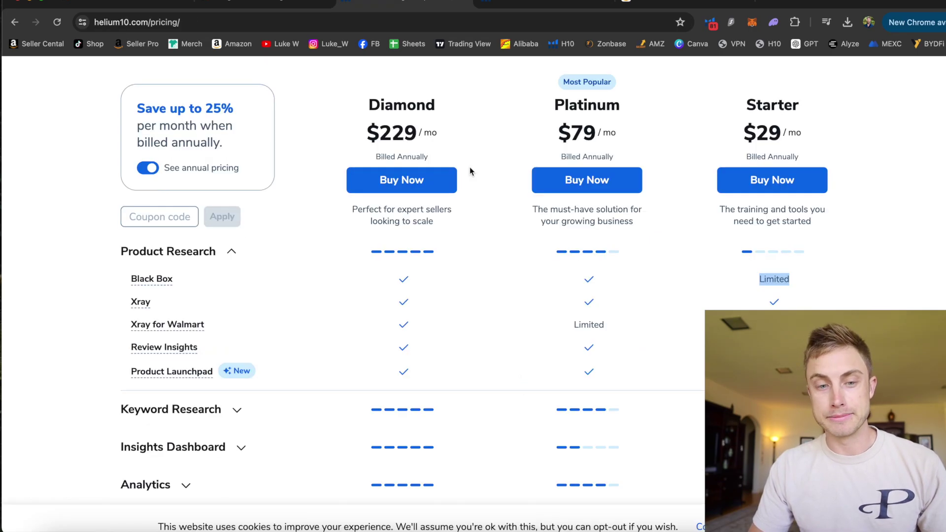
# Step: Highlight Xray in Helium 10's plan list, then open the Cat Water Fountain's sales history chart
pyautogui.moveTo(131, 300); pyautogui.dragTo(202, 300)
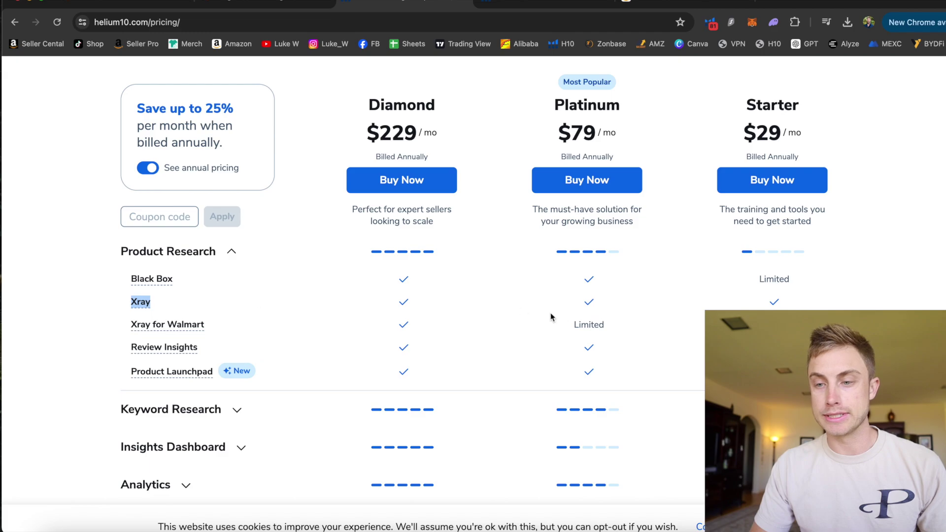
pyautogui.click(808, 297)
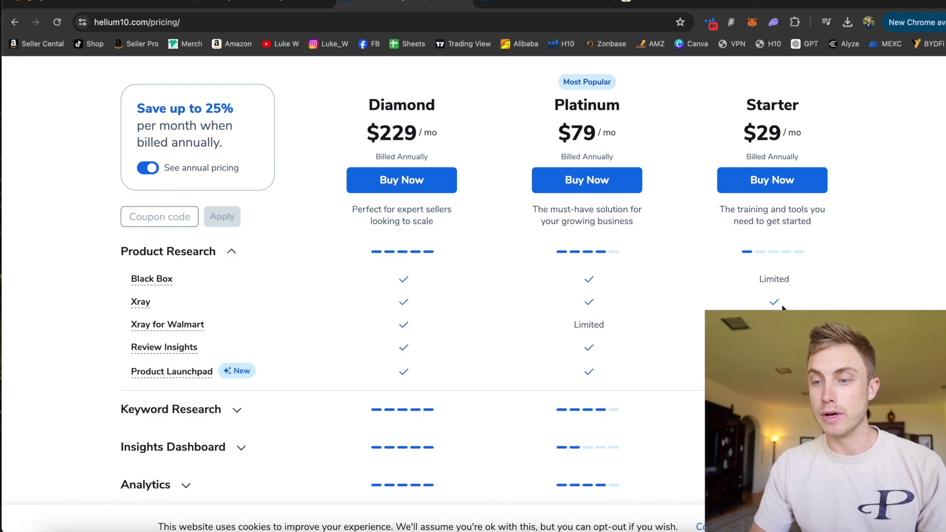
pyautogui.scroll(3, 777, 306)
pyautogui.scroll(-5, 778, 307)
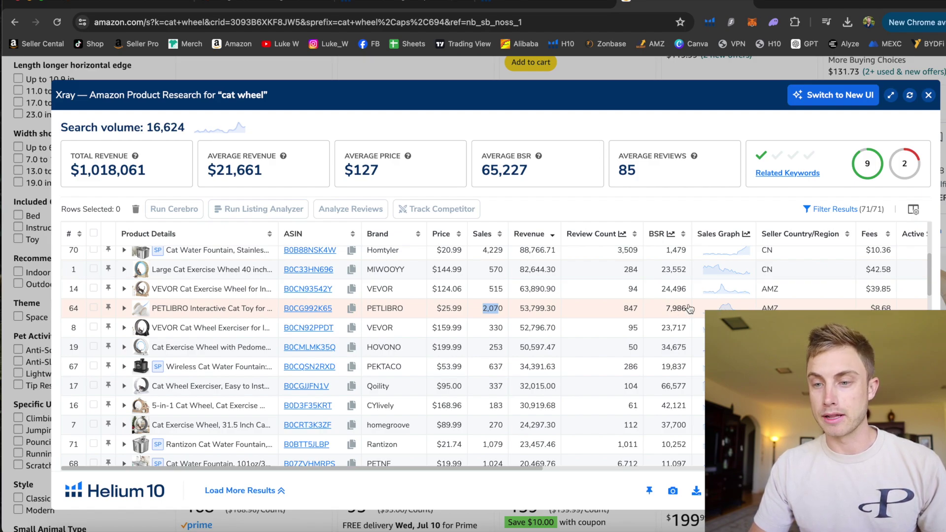
pyautogui.click(724, 255)
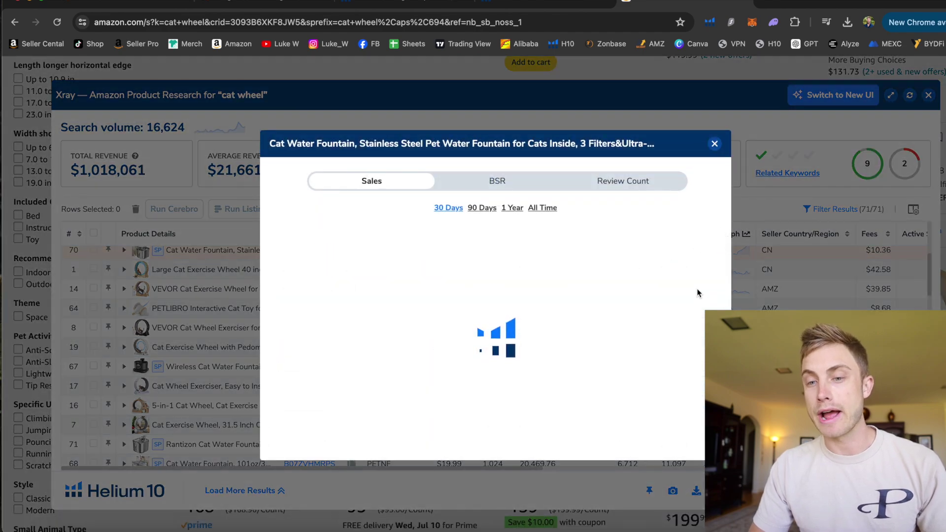
pyautogui.click(546, 210)
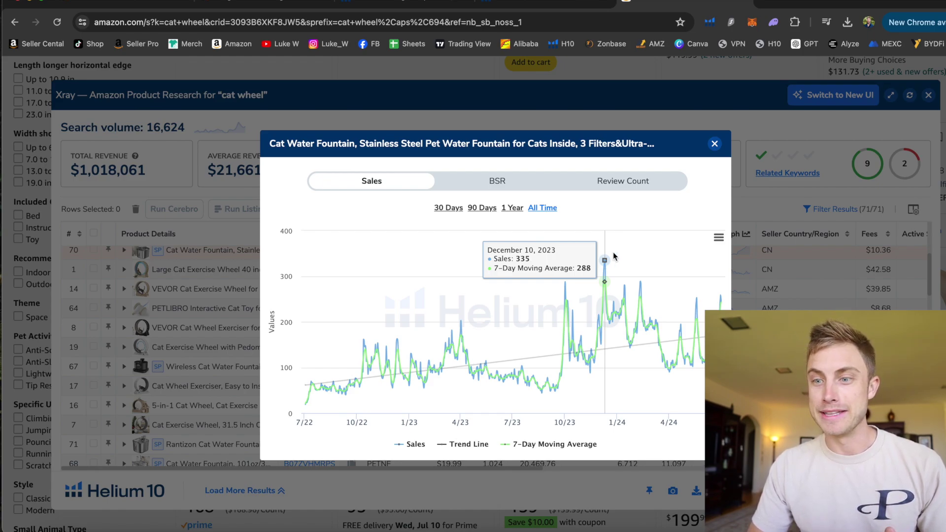
pyautogui.click(715, 144)
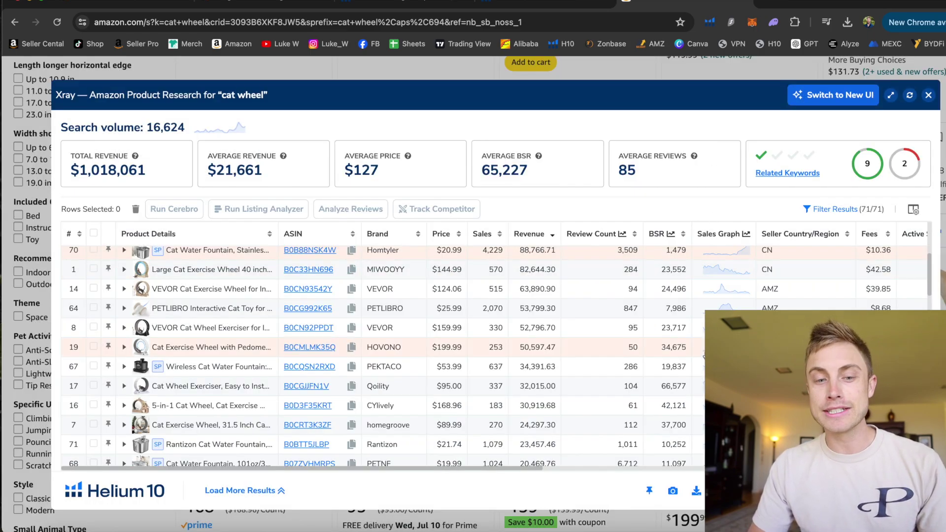
pyautogui.scroll(-5, 702, 400)
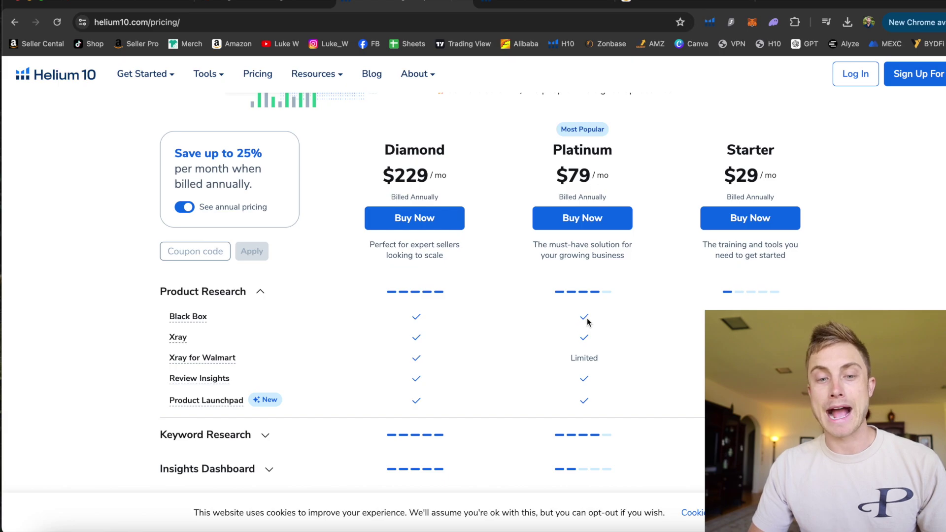
# Step: Highlight the Black Box row in Helium 10's plan comparison
pyautogui.moveTo(167, 320); pyautogui.dragTo(228, 321)
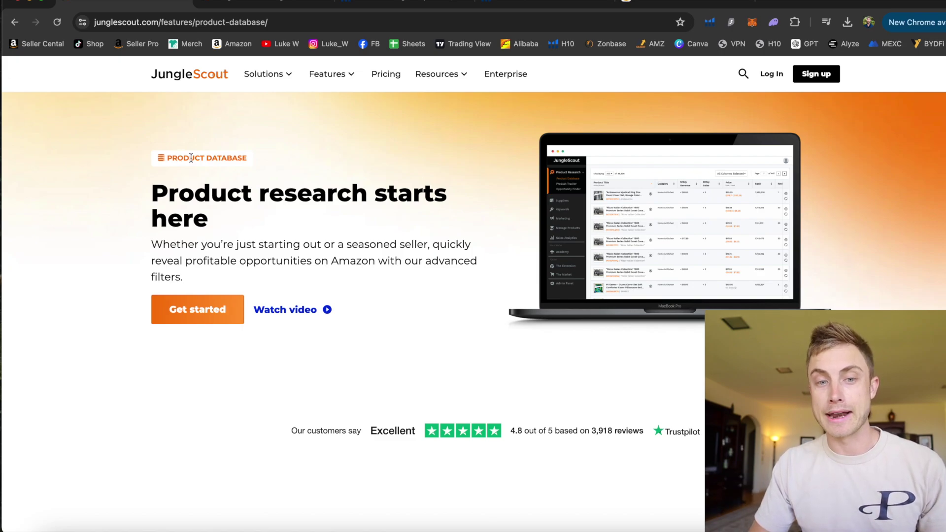
# Step: Look over Jungle Scout's Product Database preview, then move to Helium 10's Black Box filters
pyautogui.scroll(10, 673, 279)
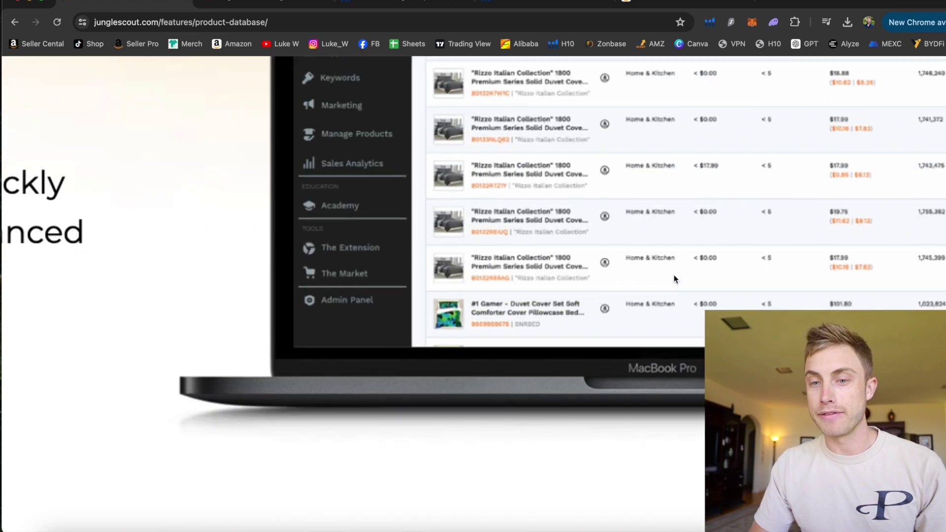
pyautogui.hscroll(5, 637, 282)
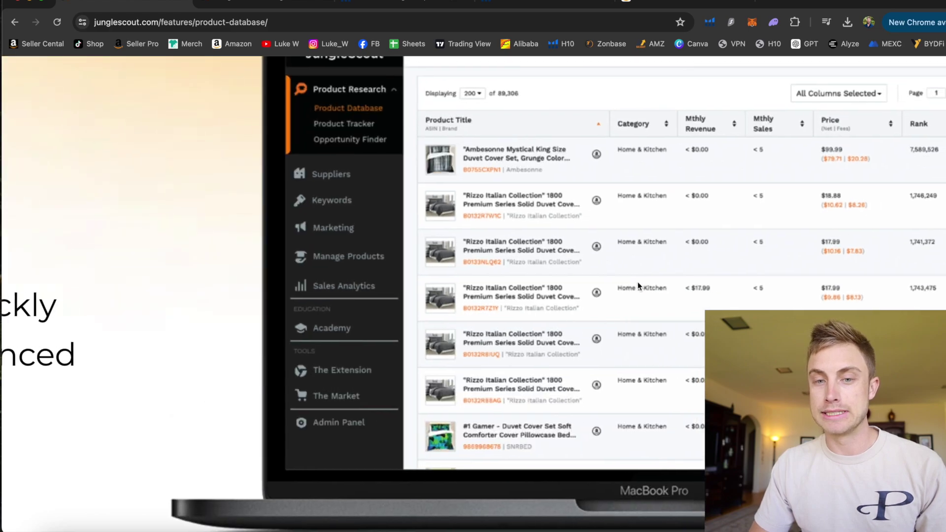
pyautogui.scroll(-5, 638, 285)
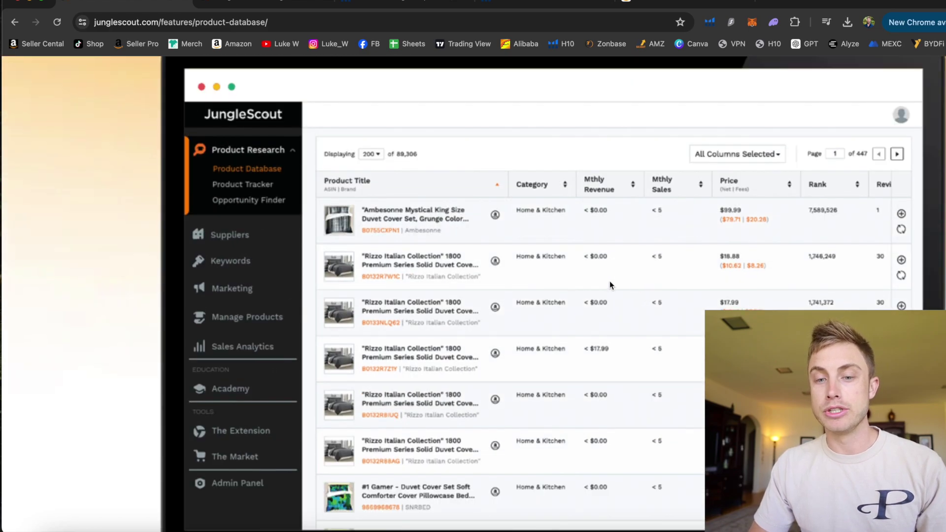
pyautogui.scroll(-2, 610, 285)
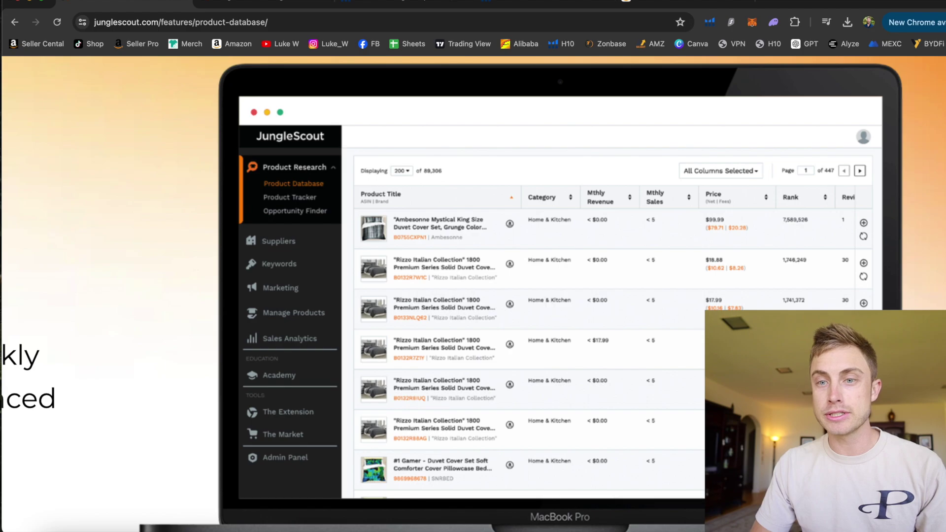
pyautogui.click(542, 4)
pyautogui.scroll(-3, 534, 220)
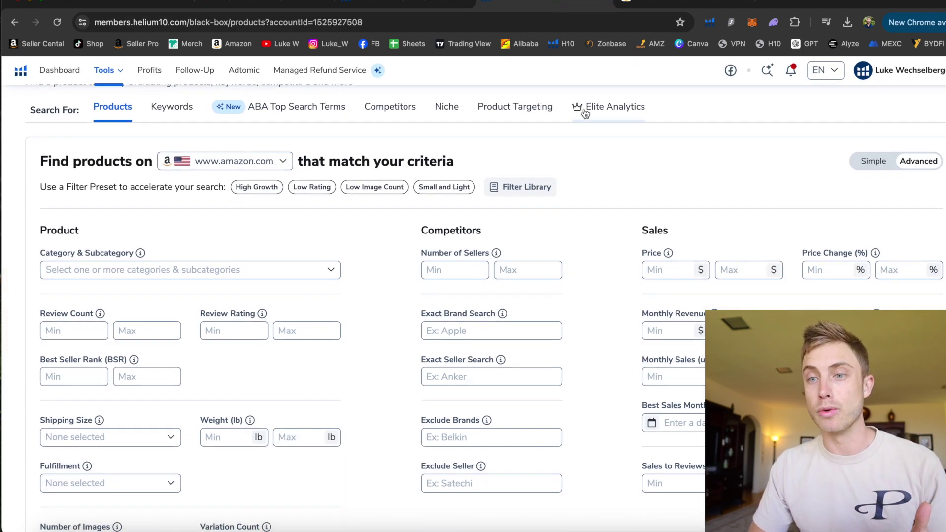
# Step: Return to the Black Box product search and highlight its page title
pyautogui.click(654, 2)
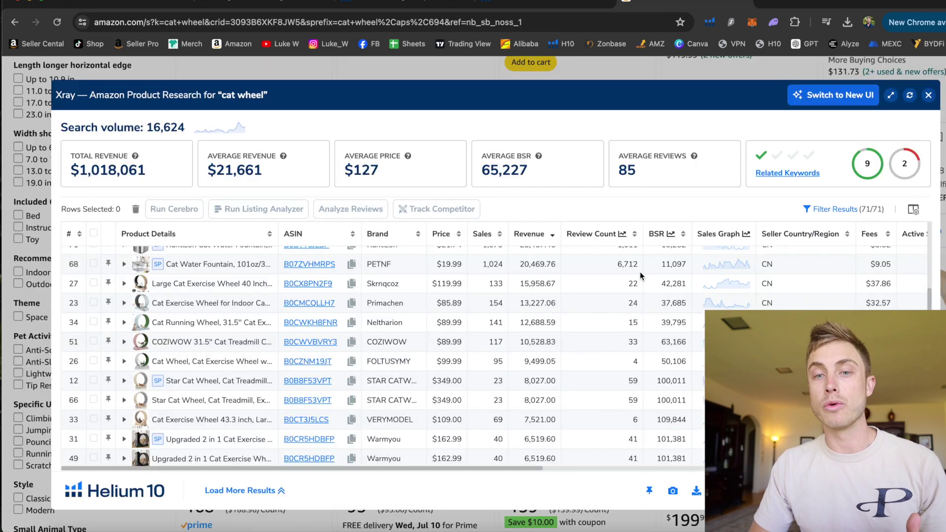
pyautogui.click(548, 2)
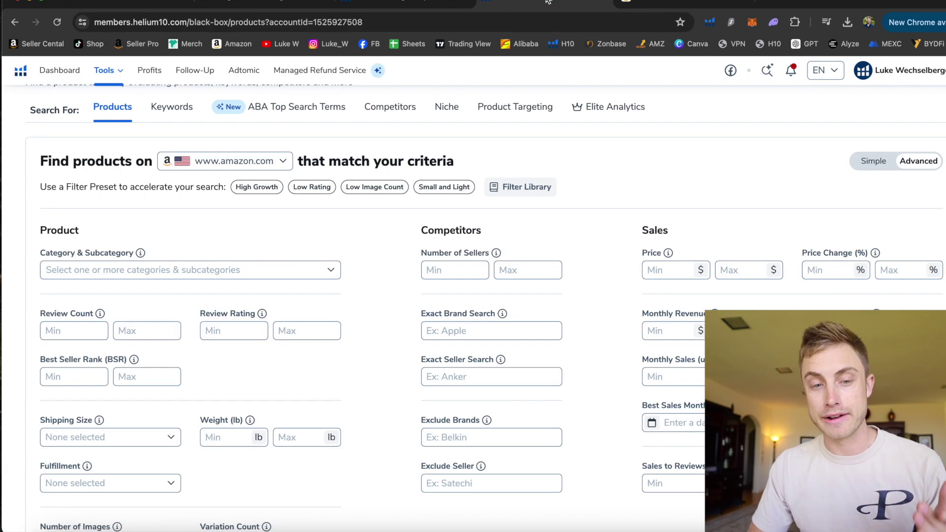
pyautogui.scroll(-3, 291, 222)
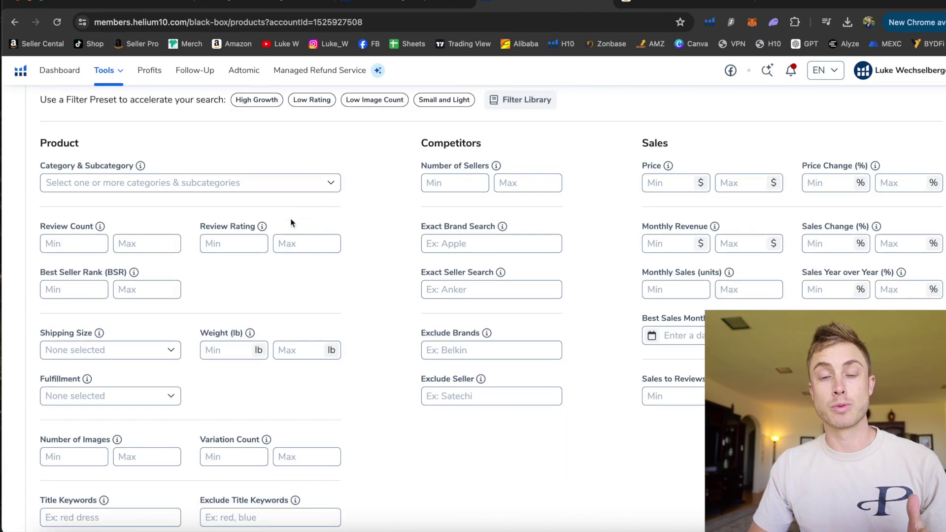
pyautogui.scroll(5, 362, 203)
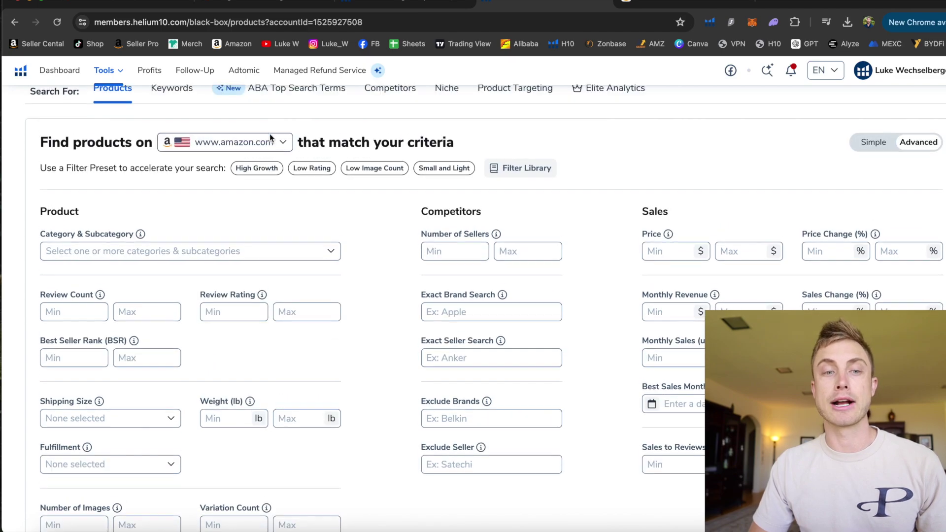
pyautogui.moveTo(27, 135); pyautogui.dragTo(155, 132)
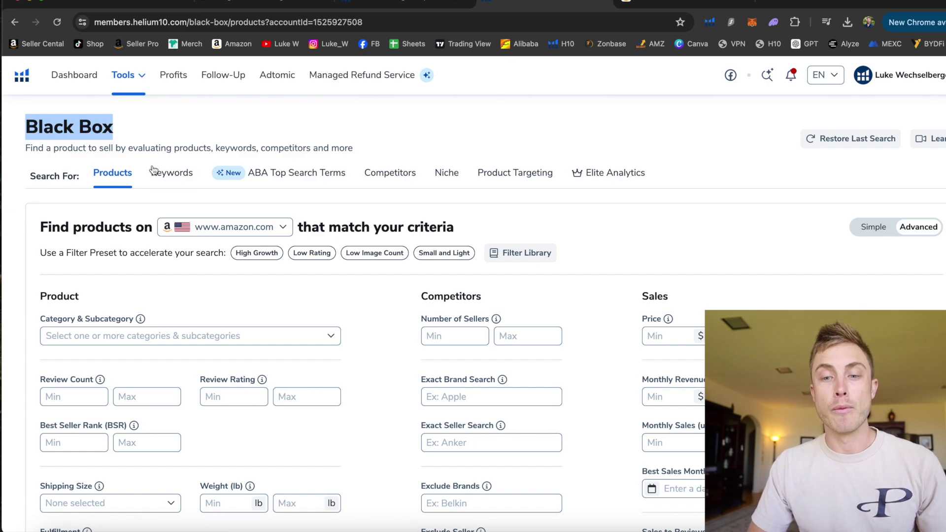
pyautogui.scroll(-5, 170, 295)
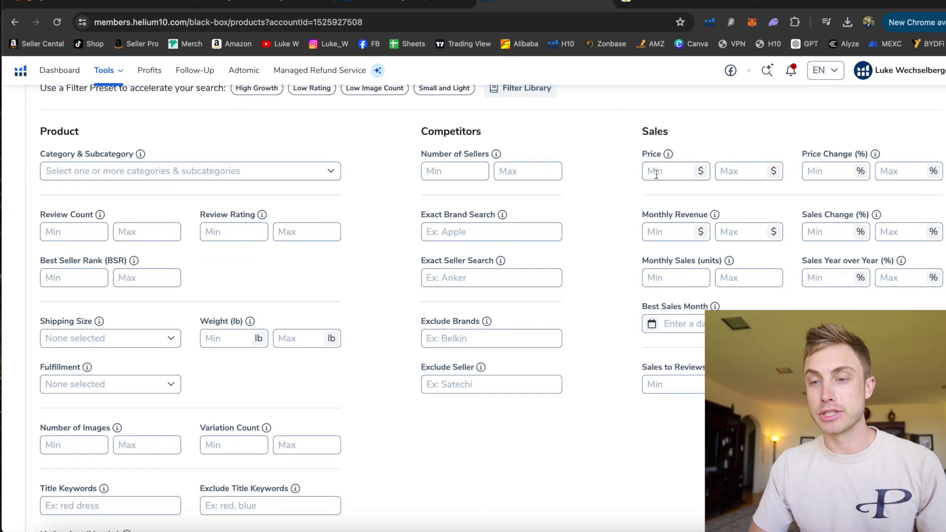
# Step: Set the Black Box price filter to $40–$120
pyautogui.click(656, 173)
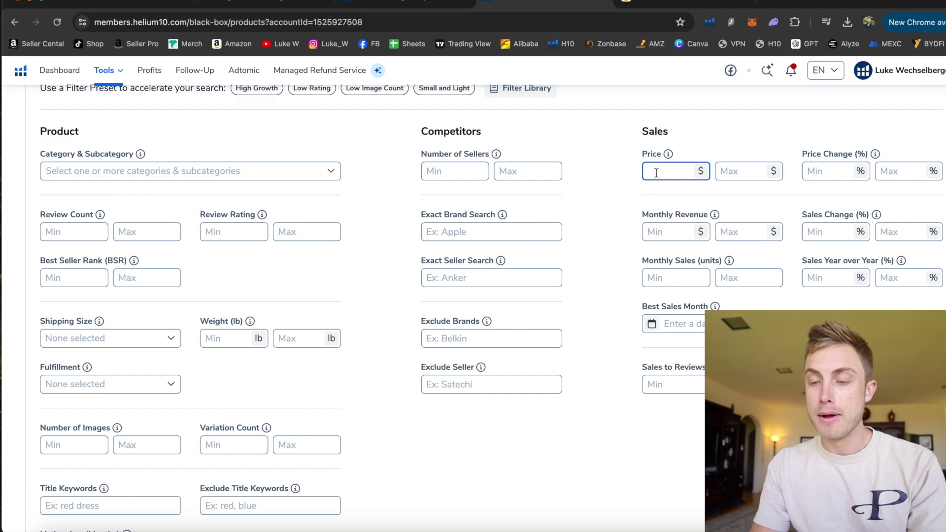
pyautogui.write('40')
pyautogui.click(724, 172)
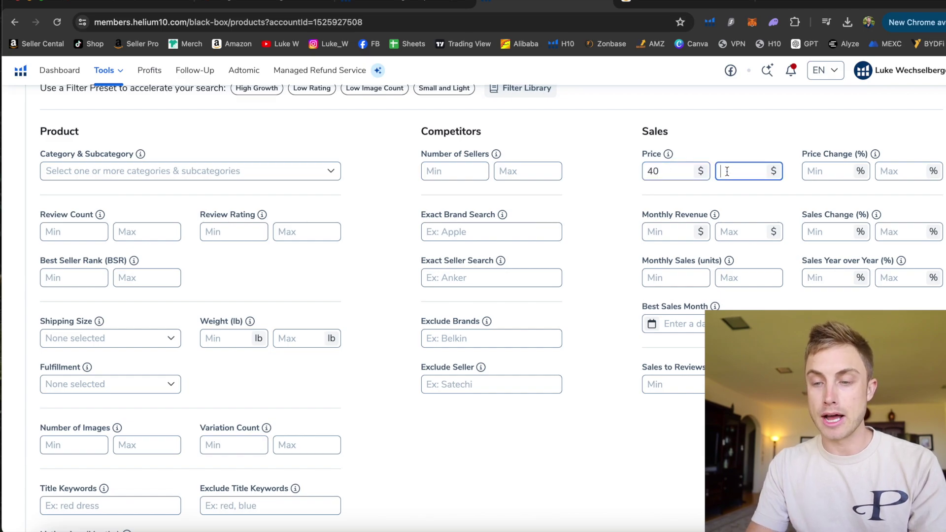
pyautogui.write('120')
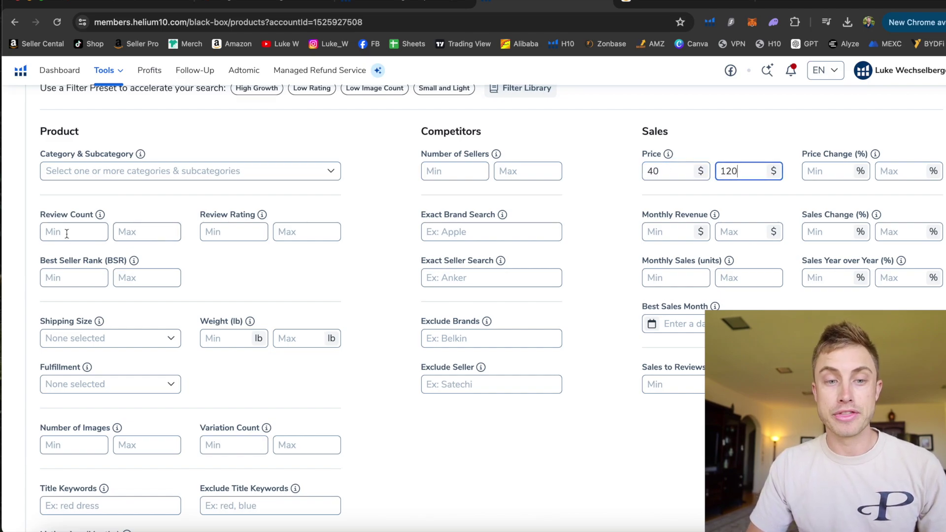
# Step: Set a maximum review count of 300 and minimum monthly revenue of $7,000
pyautogui.click(143, 230)
pyautogui.write('300')
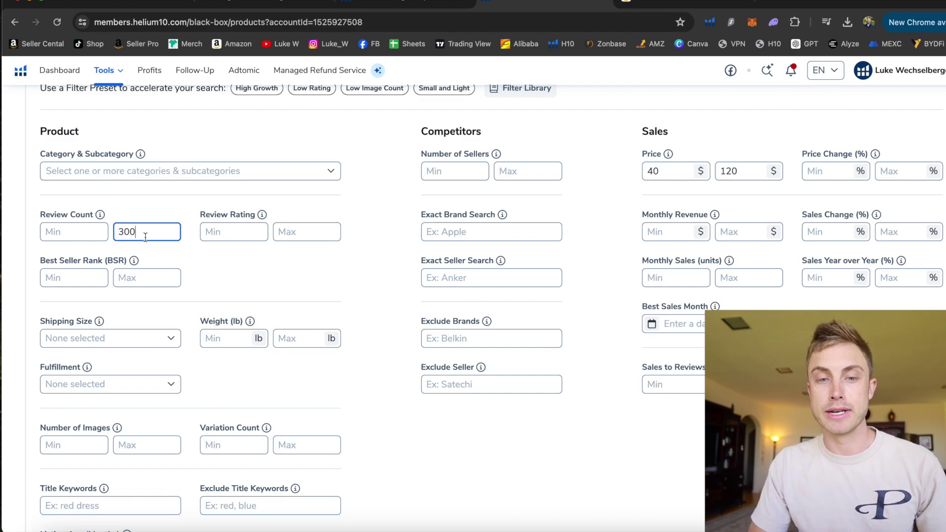
pyautogui.scroll(-1, 223, 321)
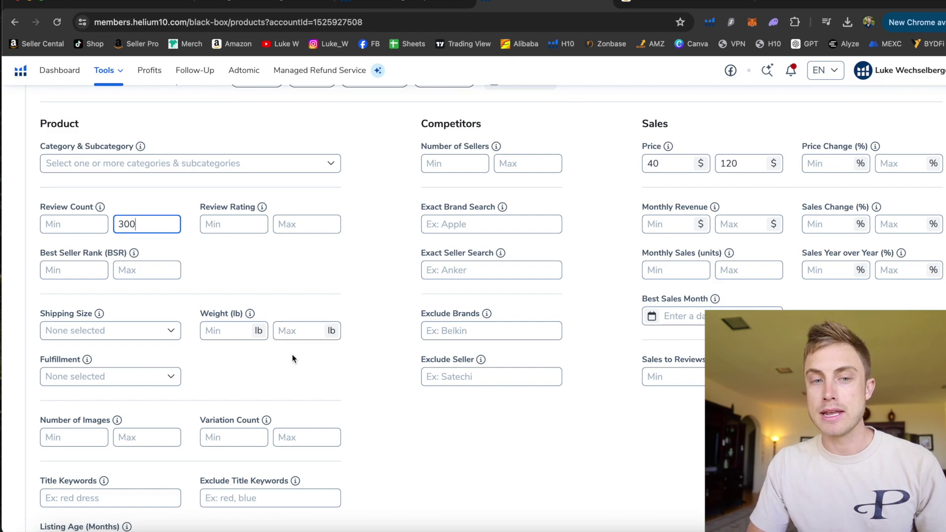
pyautogui.scroll(3, 292, 358)
pyautogui.scroll(-2, 647, 376)
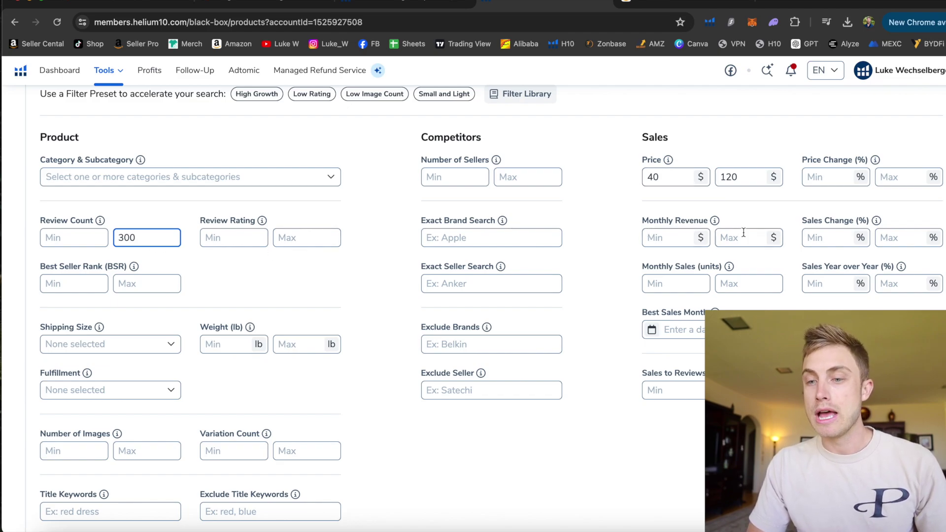
pyautogui.click(658, 239)
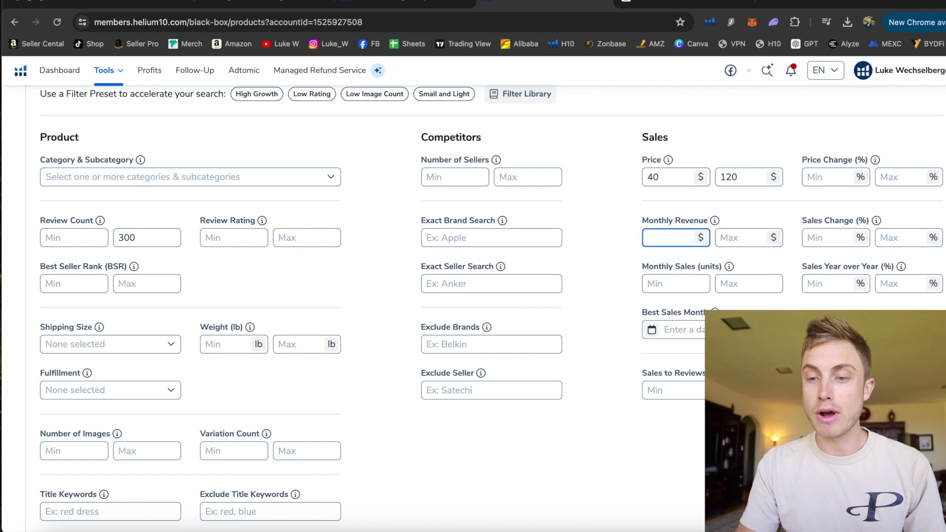
pyautogui.write('7000')
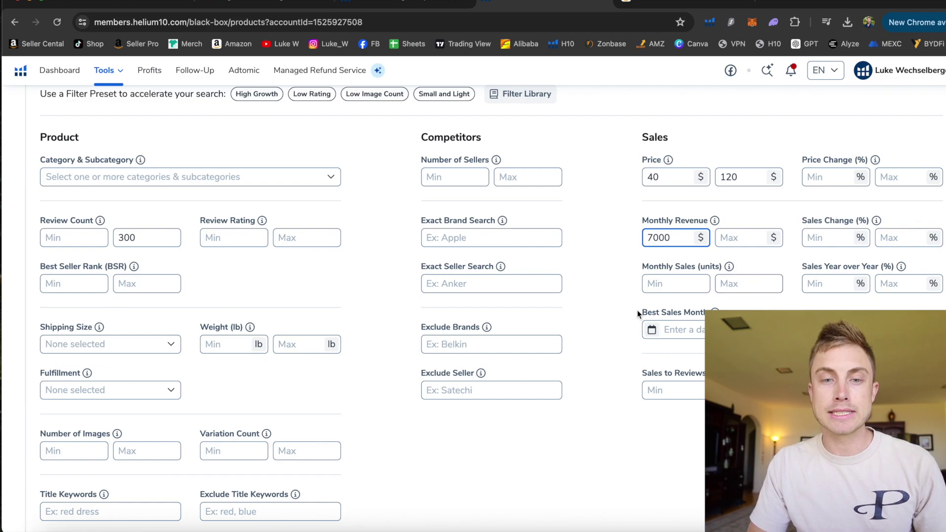
# Step: Select all product categories except Grocery & Gourmet Food and Movies & TV
pyautogui.click(329, 176)
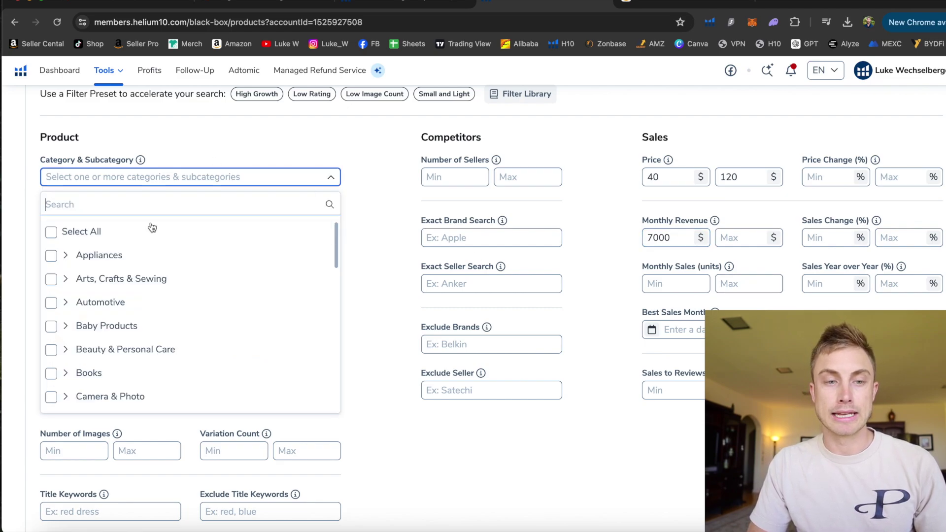
pyautogui.click(51, 232)
pyautogui.scroll(-5, 83, 396)
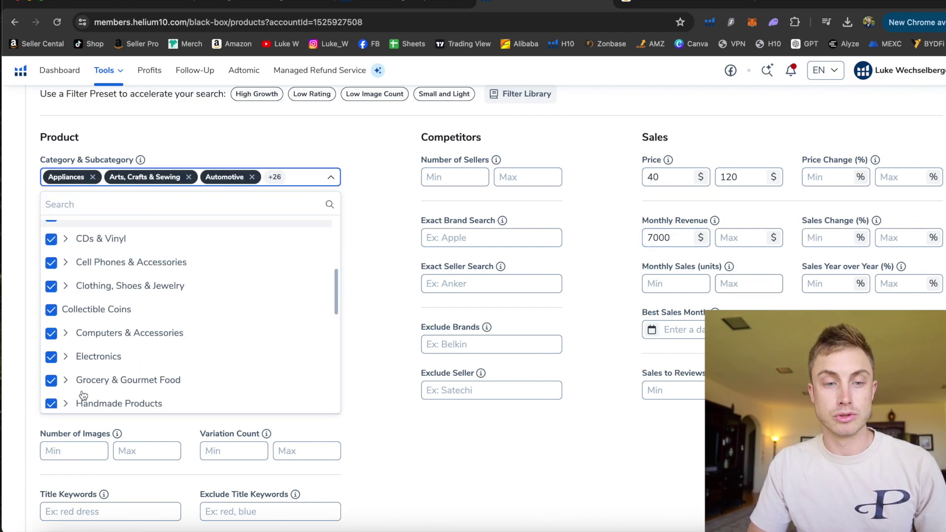
pyautogui.scroll(-1, 83, 397)
pyautogui.click(51, 295)
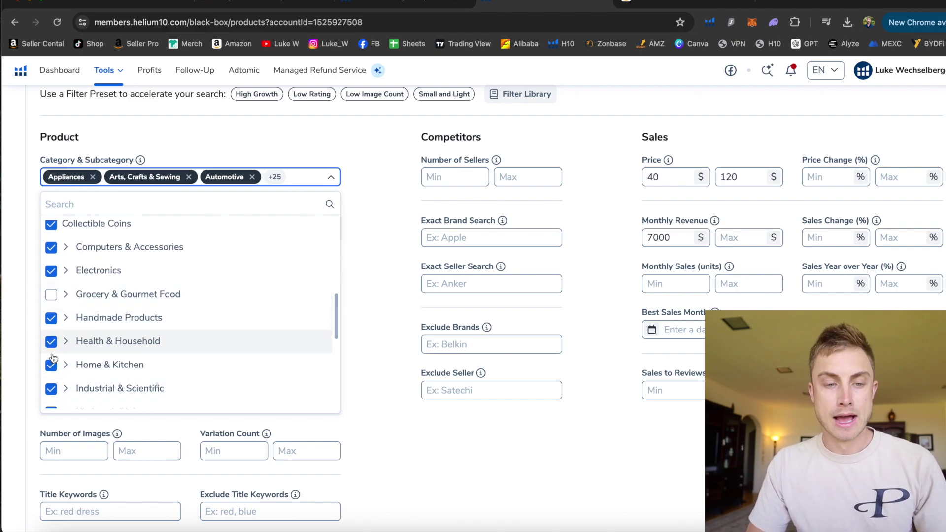
pyautogui.scroll(-3, 53, 355)
pyautogui.scroll(-2, 53, 359)
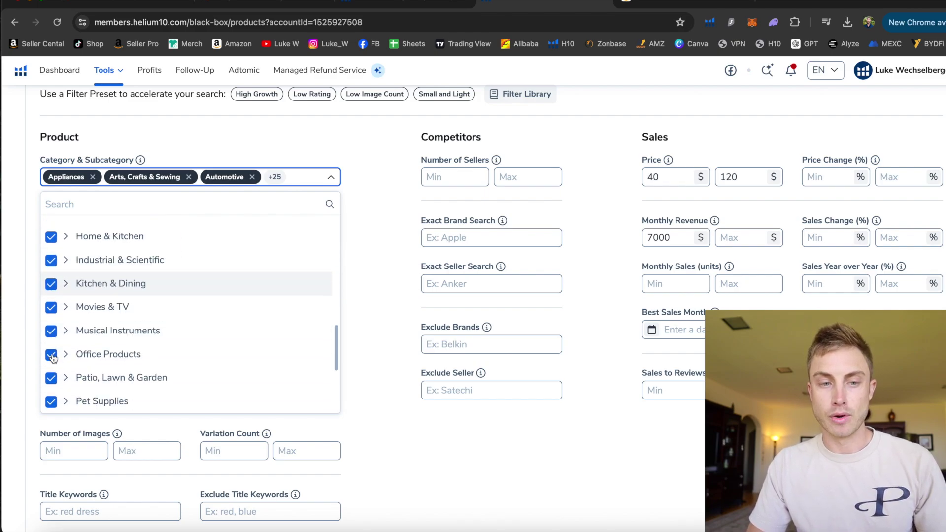
pyautogui.click(51, 306)
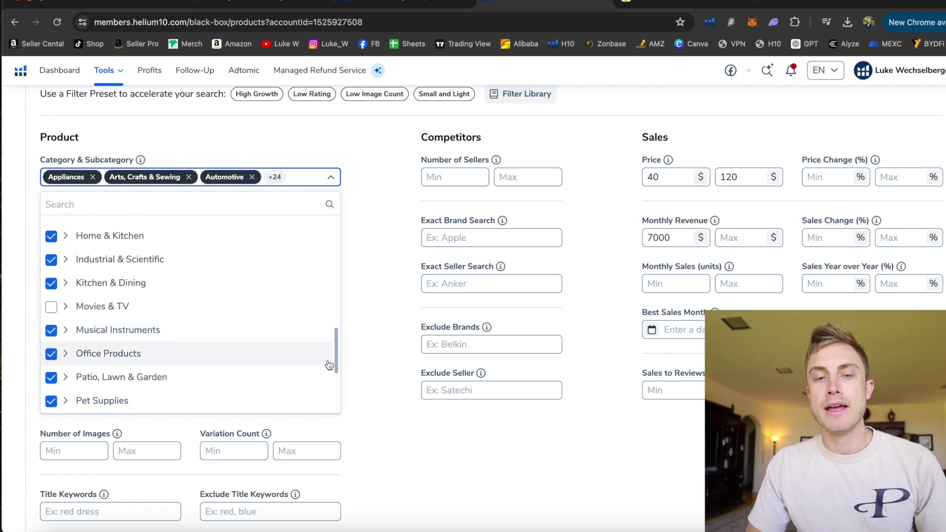
pyautogui.click(353, 364)
# Step: Run the Black Box product search with these category filters
pyautogui.scroll(-2, 354, 363)
pyautogui.scroll(-1, 355, 367)
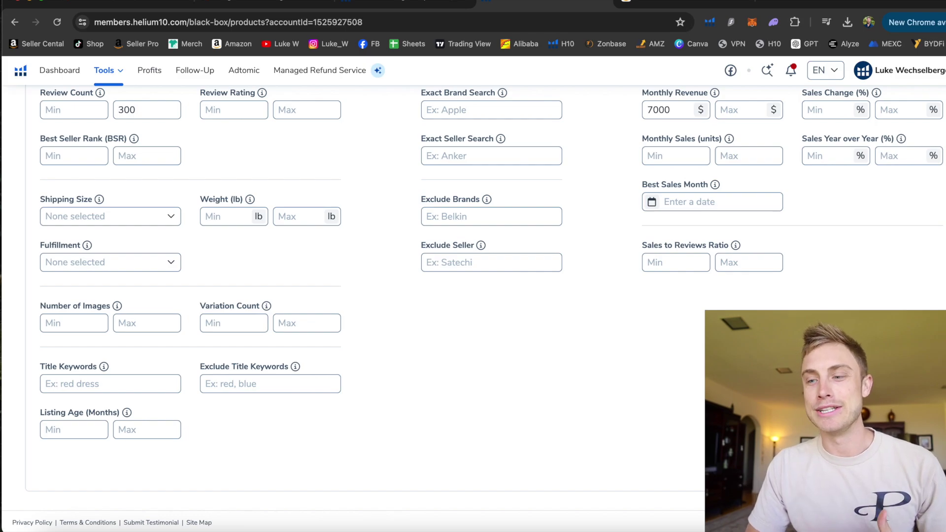
pyautogui.scroll(2, 491, 299)
pyautogui.scroll(-2, 491, 298)
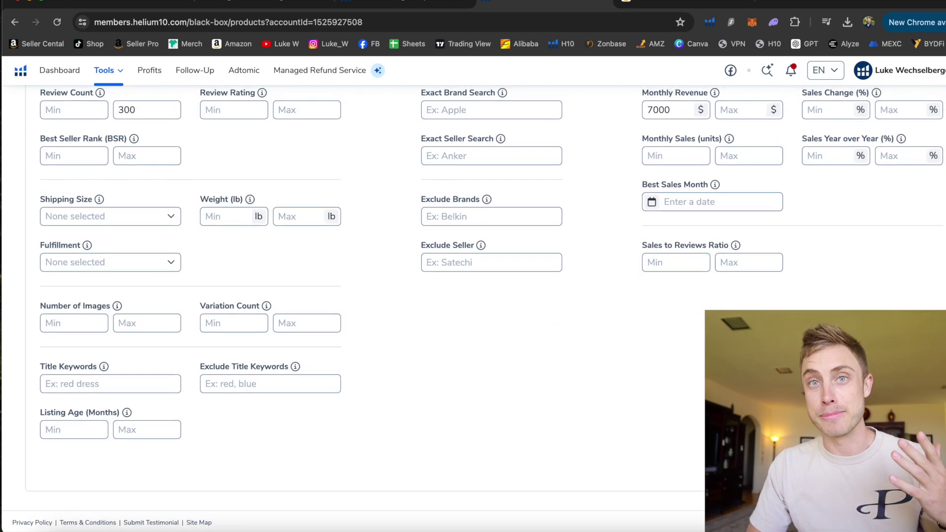
pyautogui.press('super+r')
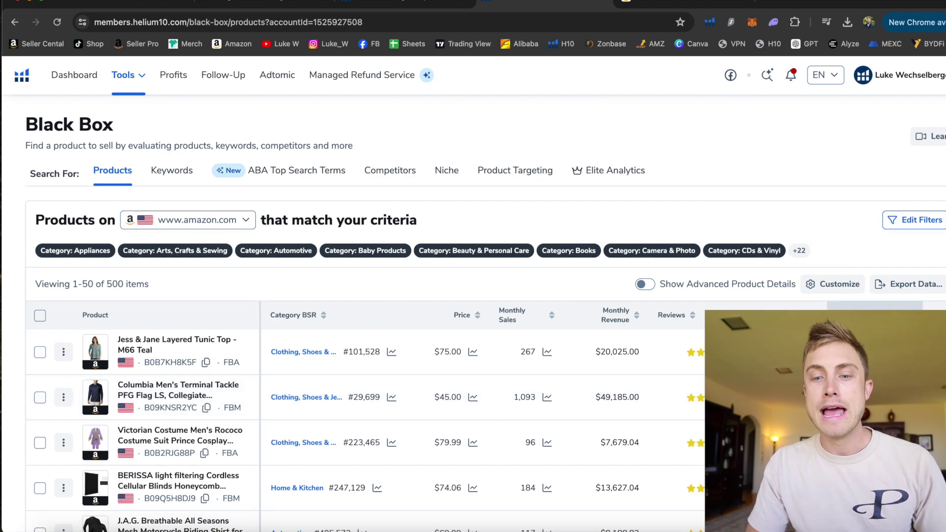
pyautogui.scroll(-5, 473, 315)
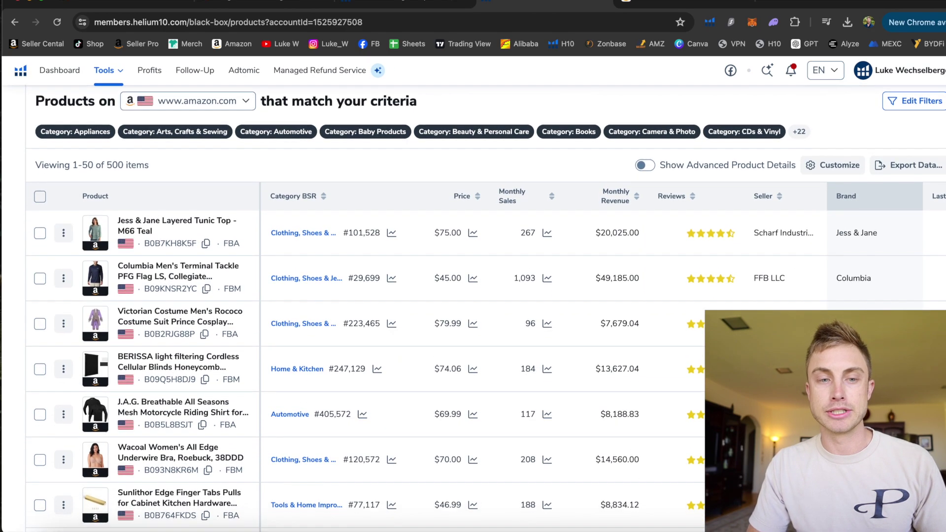
pyautogui.scroll(-10, 315, 377)
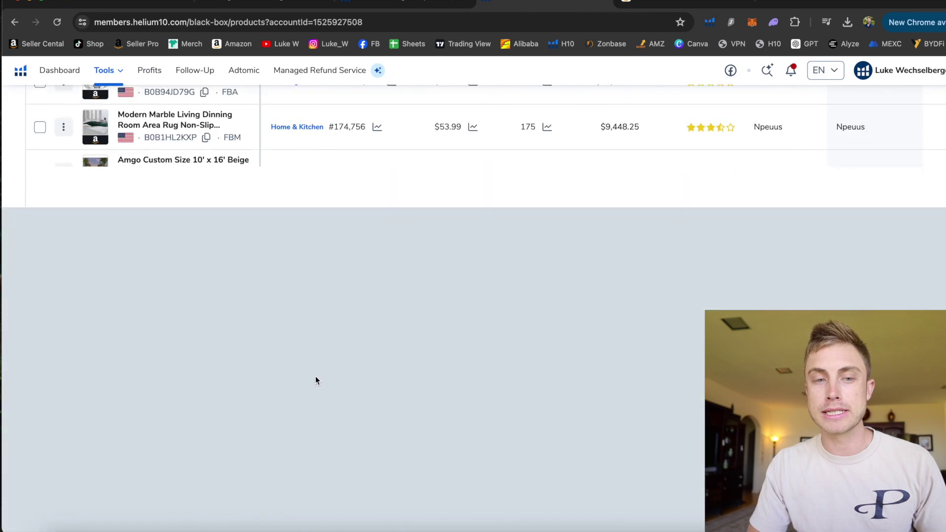
pyautogui.scroll(1, 315, 376)
pyautogui.scroll(-2, 315, 377)
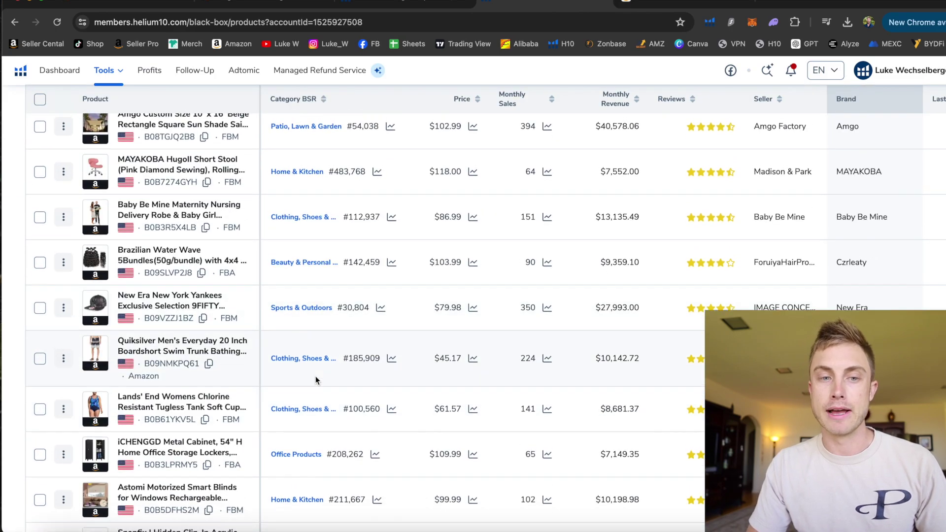
pyautogui.scroll(4, 315, 376)
pyautogui.scroll(1, 316, 379)
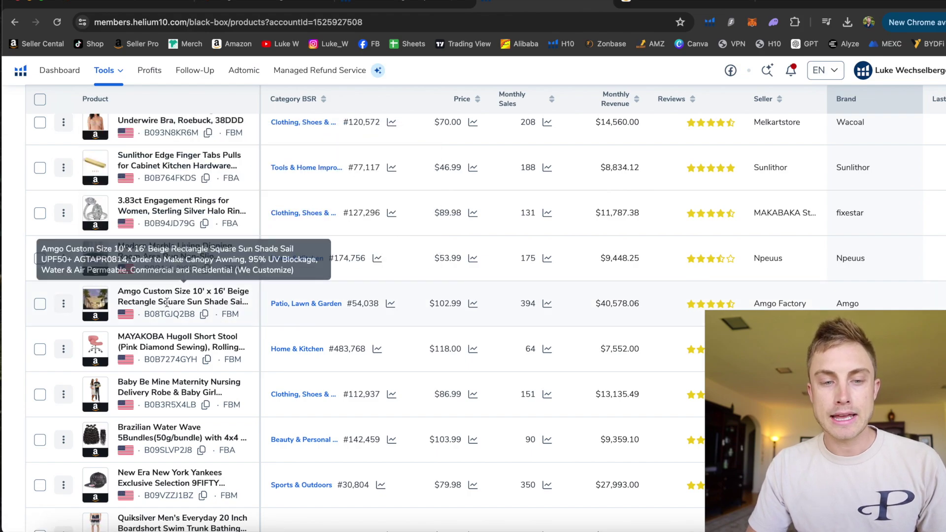
pyautogui.moveTo(118, 337); pyautogui.dragTo(245, 348)
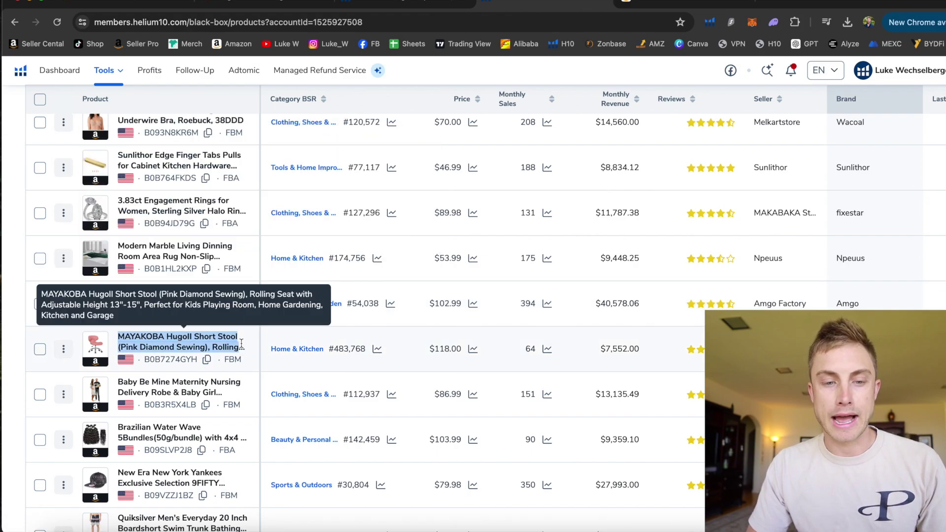
pyautogui.moveTo(118, 384); pyautogui.dragTo(217, 384)
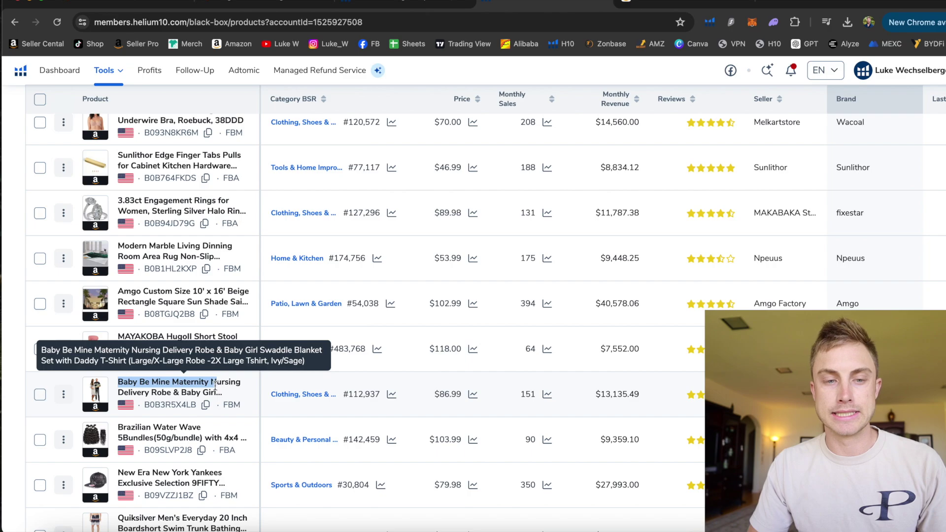
pyautogui.scroll(5, 118, 274)
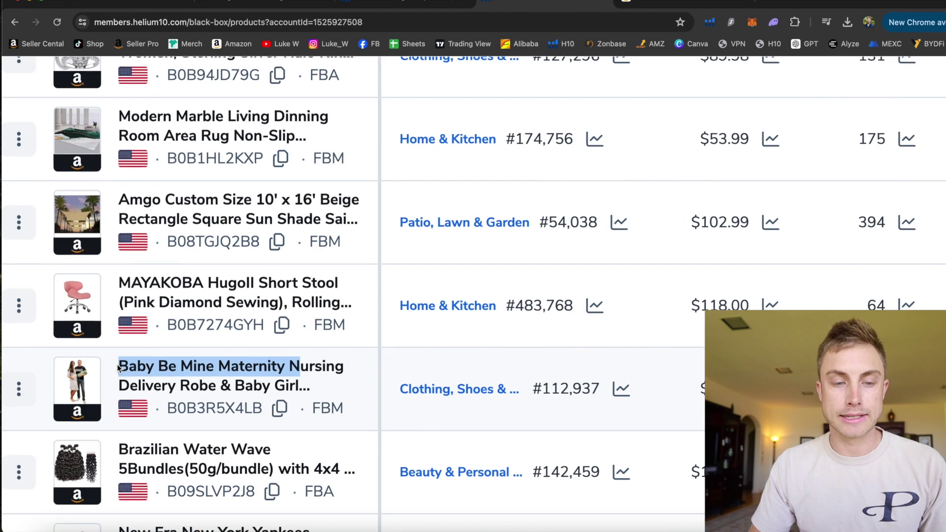
pyautogui.scroll(-3, 117, 367)
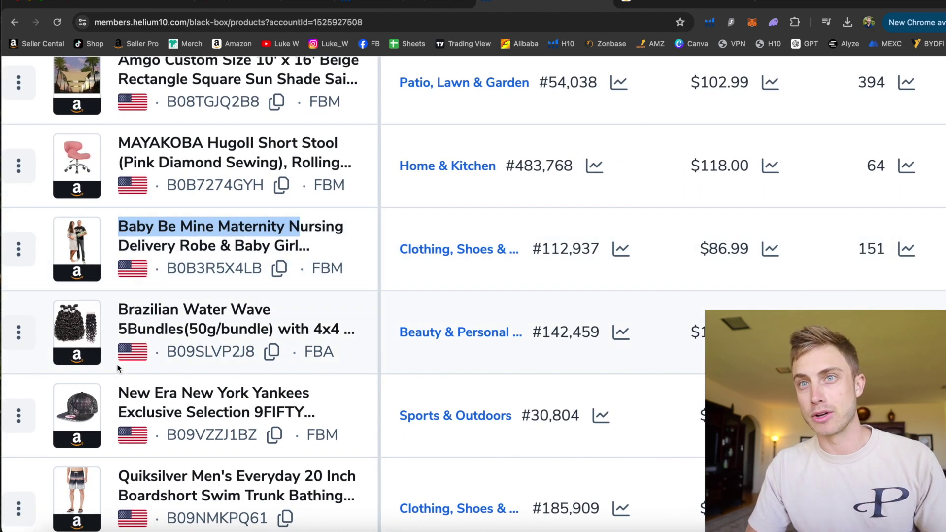
pyautogui.scroll(2, 117, 364)
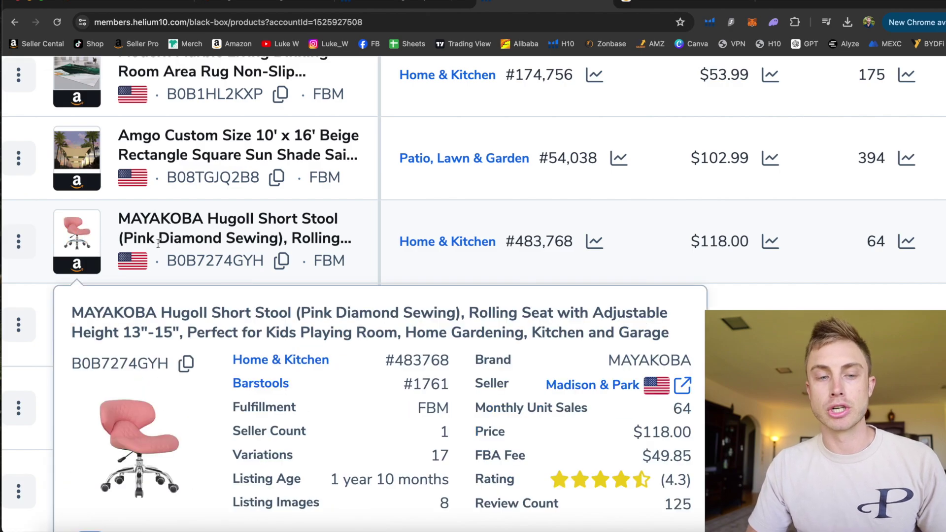
pyautogui.keyDown('ctrl'); pyautogui.scroll(-5, 250, 460); pyautogui.keyUp('ctrl')
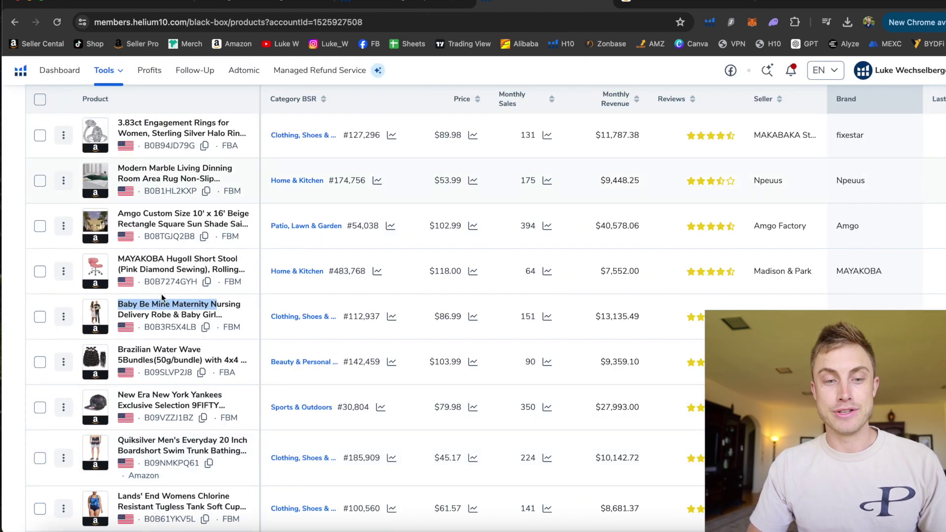
pyautogui.scroll(-3, 136, 333)
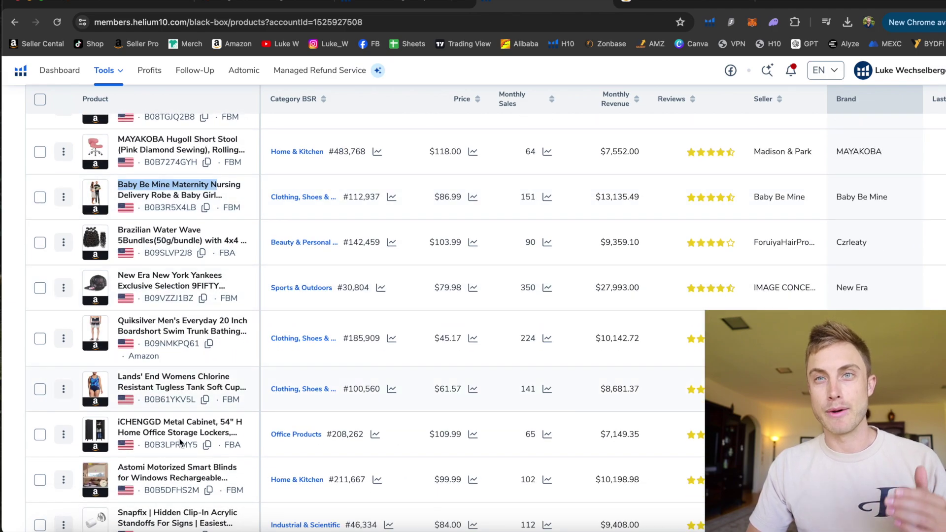
pyautogui.scroll(-1, 179, 439)
pyautogui.scroll(-5, 179, 439)
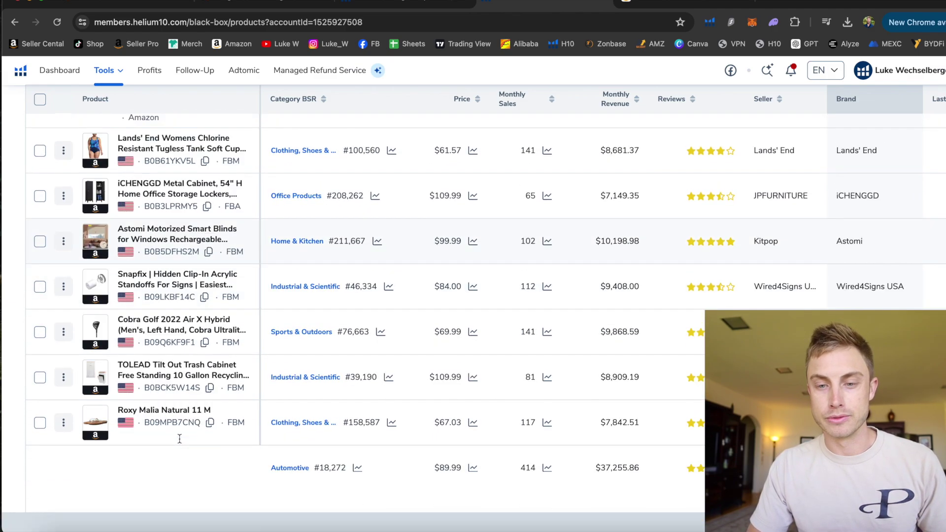
pyautogui.scroll(15, 181, 473)
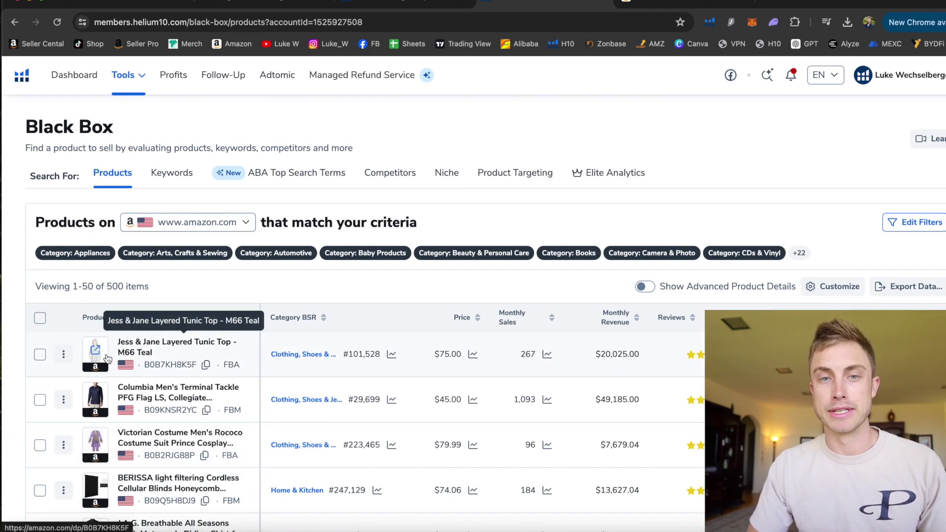
pyautogui.click(132, 1)
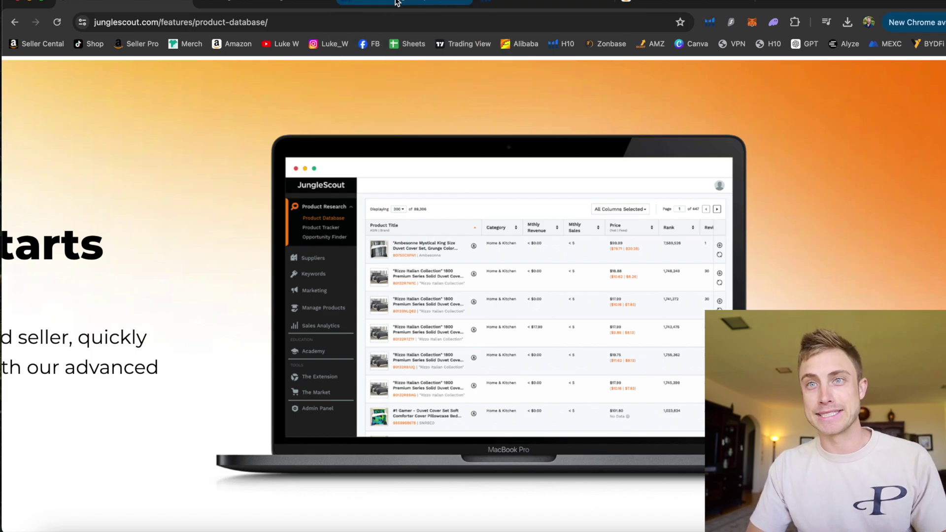
pyautogui.click(397, 1)
pyautogui.click(517, 4)
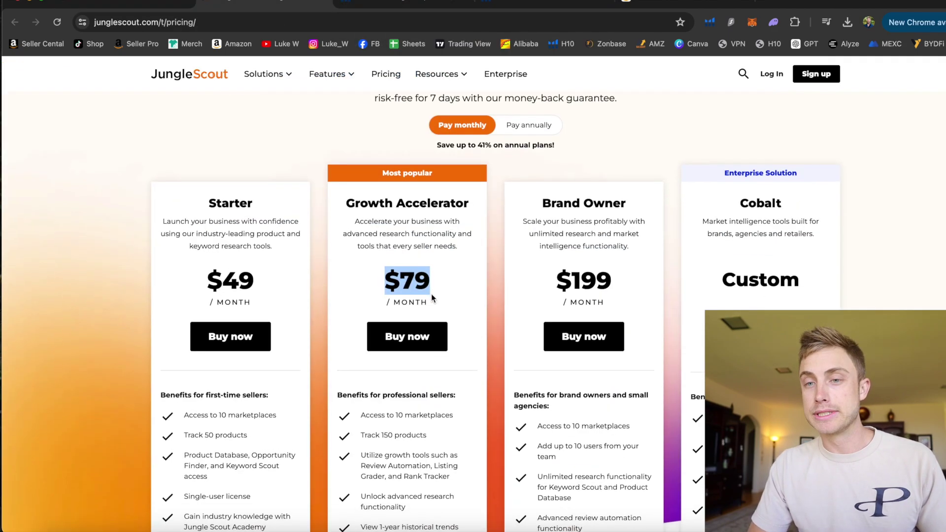
pyautogui.click(517, 5)
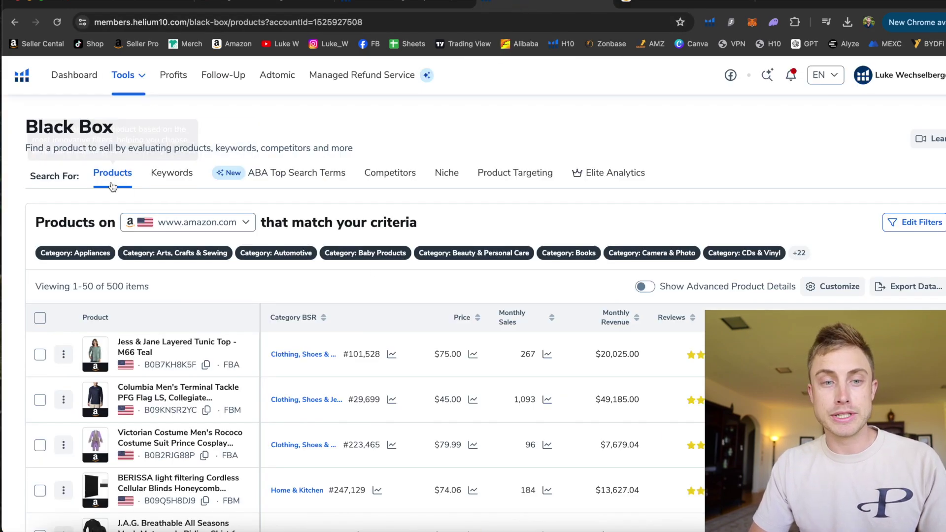
# Step: Switch Black Box from product search to keyword search
pyautogui.scroll(5, 112, 192)
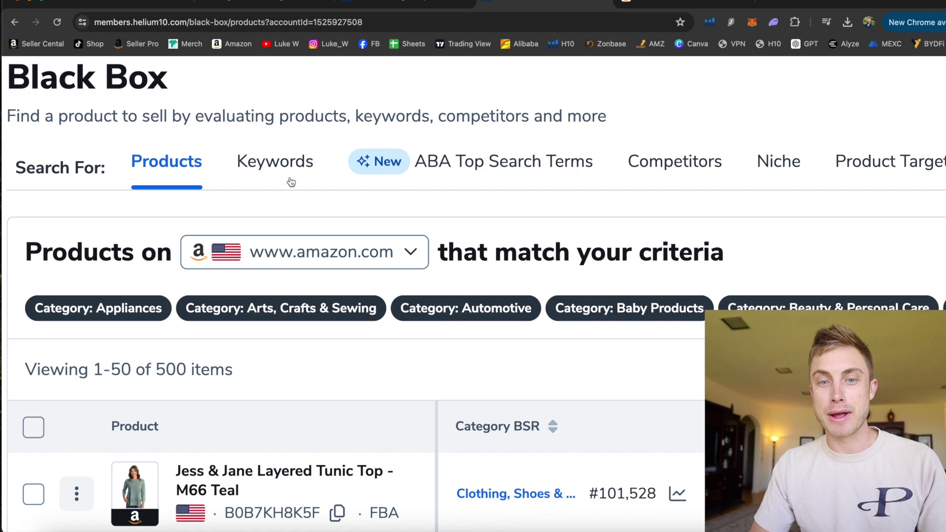
pyautogui.click(270, 171)
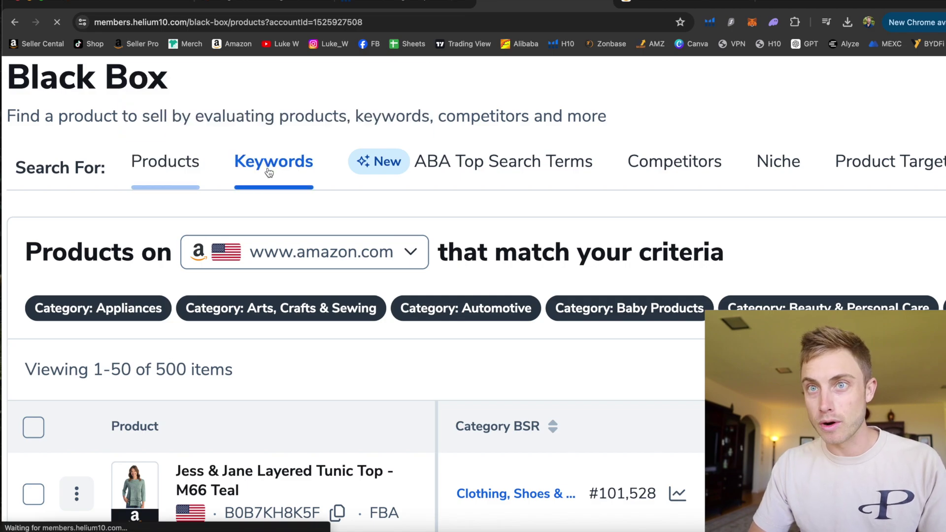
pyautogui.scroll(-5, 269, 172)
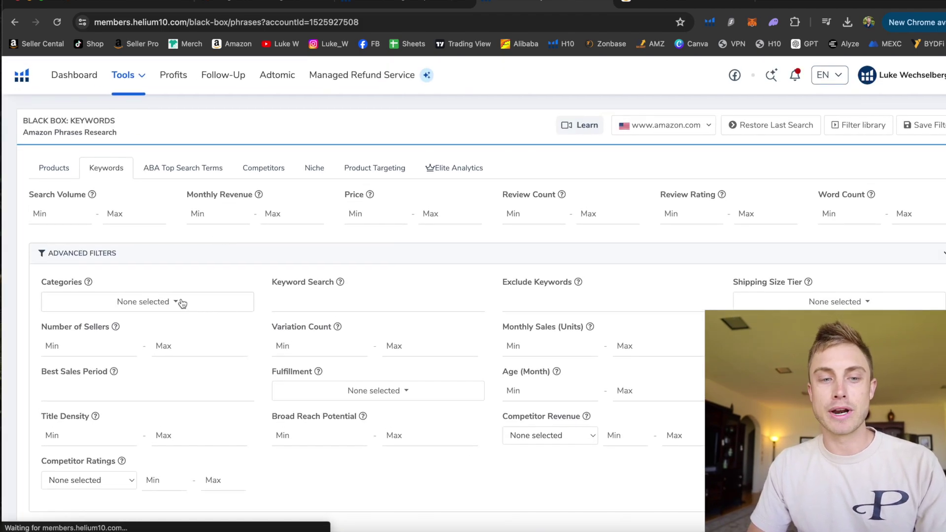
# Step: Include all 30 product categories in the keyword filters
pyautogui.click(179, 302)
pyautogui.click(73, 328)
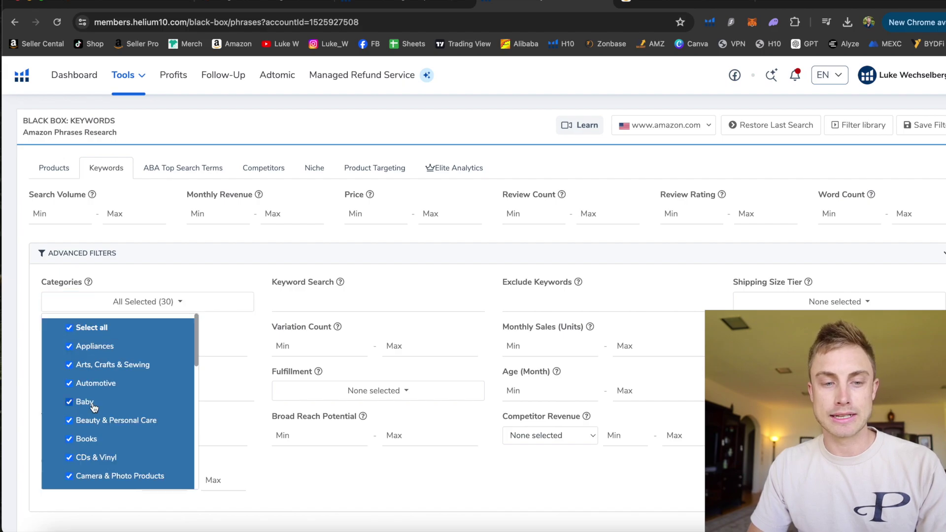
pyautogui.scroll(-4, 76, 394)
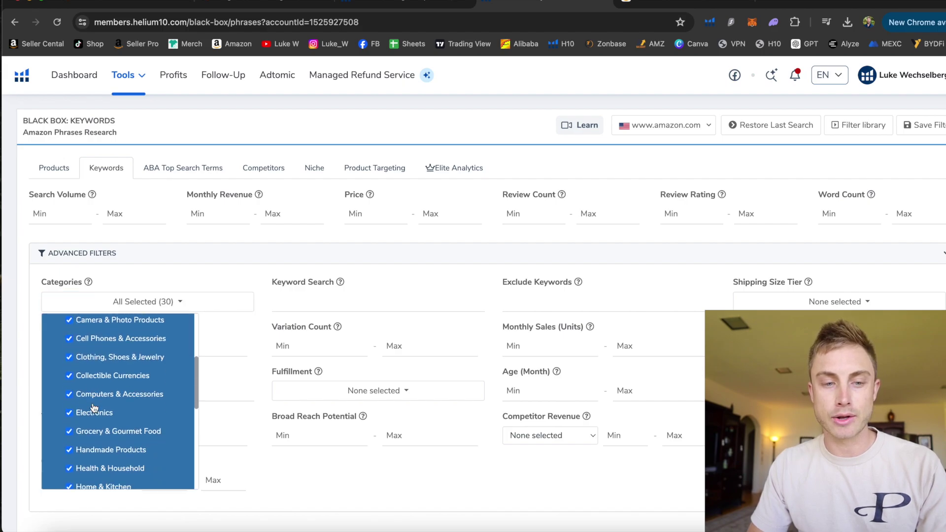
pyautogui.click(265, 289)
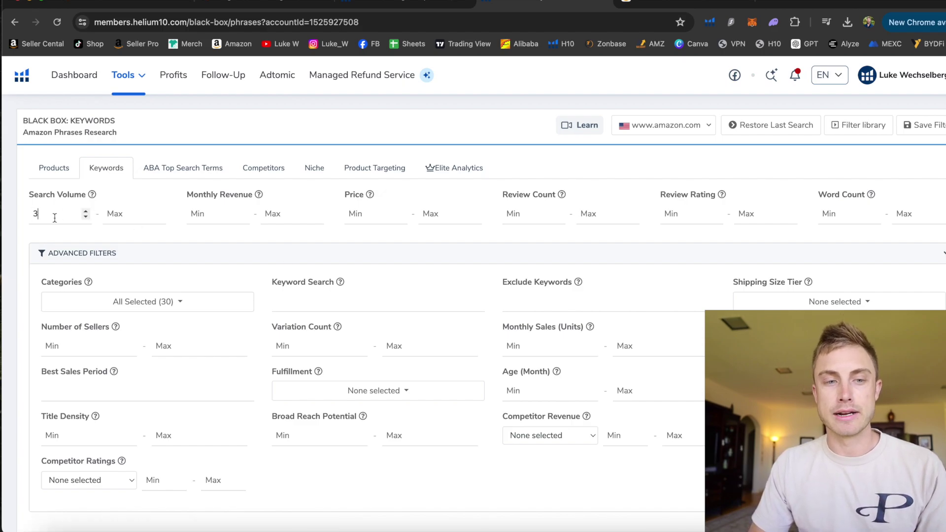
pyautogui.scroll(5, 65, 214)
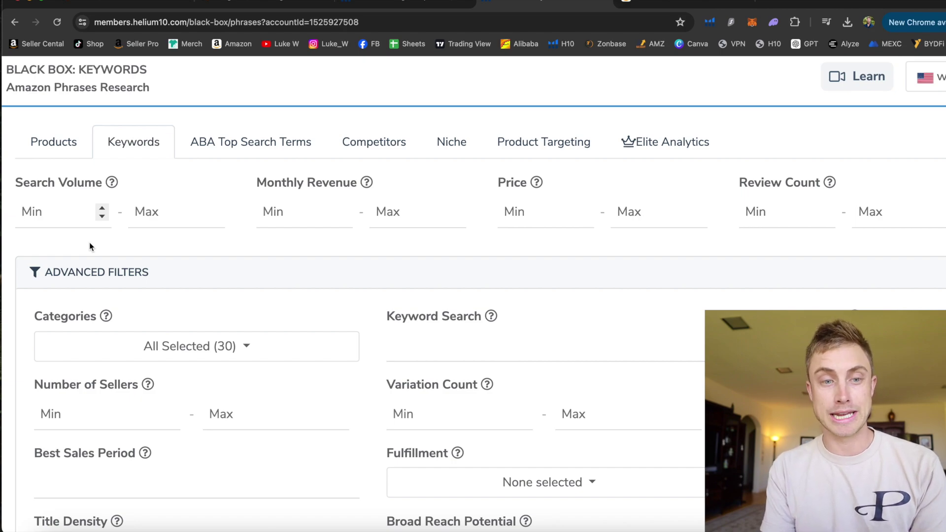
# Step: Enter 7000 as the minimum keyword search volume
pyautogui.write('7000')
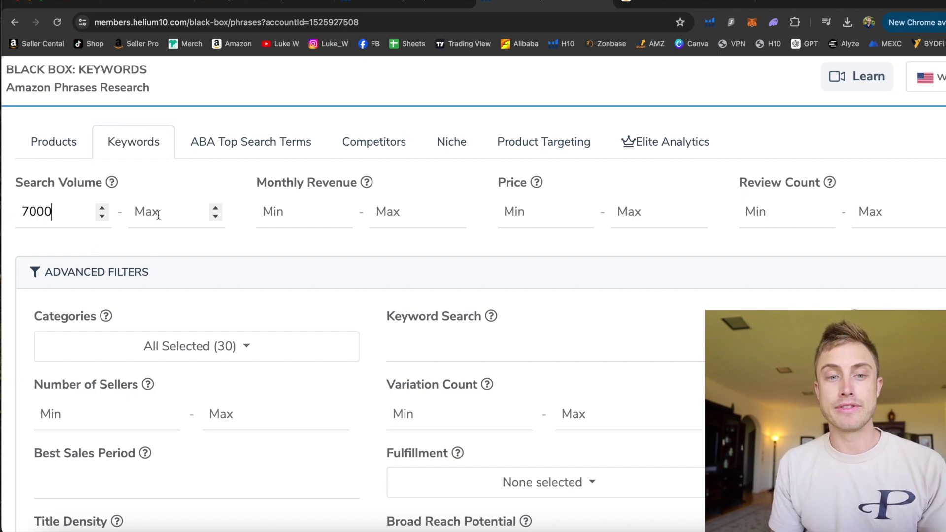
pyautogui.press('super+0')
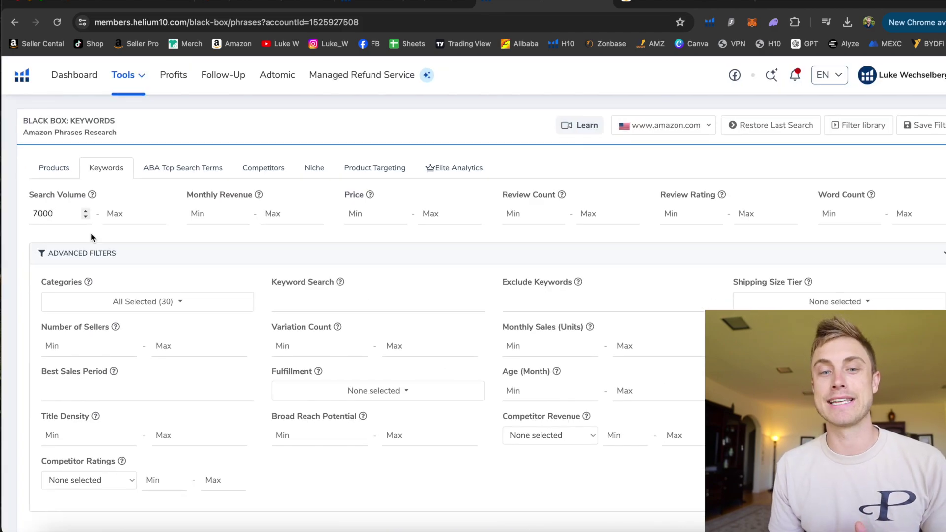
# Step: Set minimum monthly revenue to 7000 and the price range to $39.99–$119.99
pyautogui.click(213, 218)
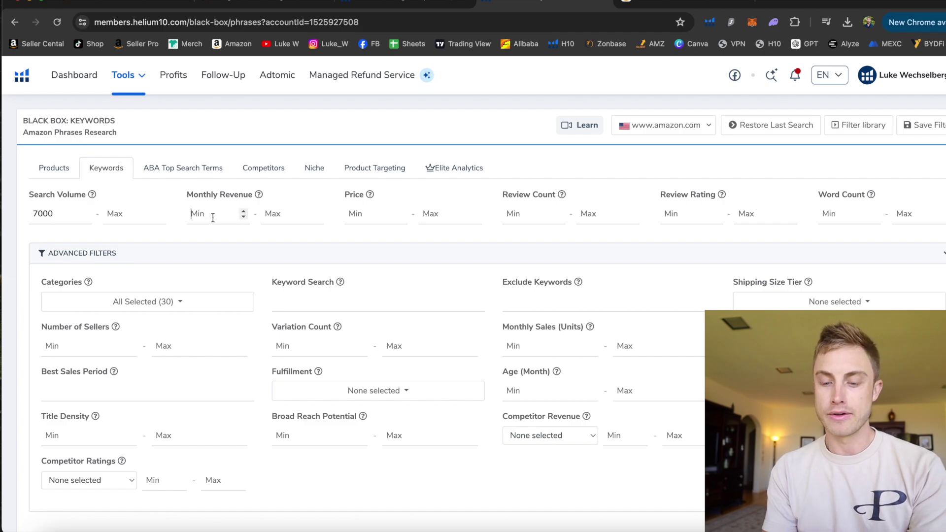
pyautogui.write('7000')
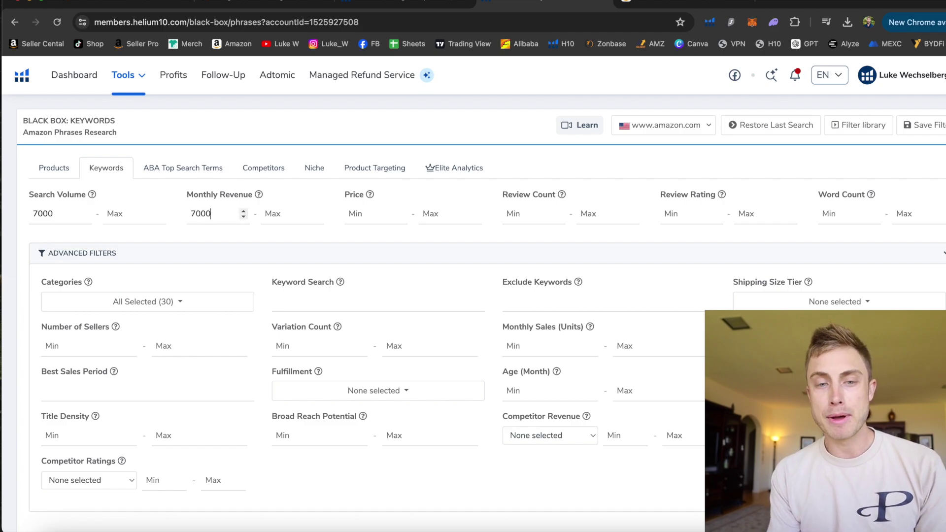
pyautogui.click(367, 215)
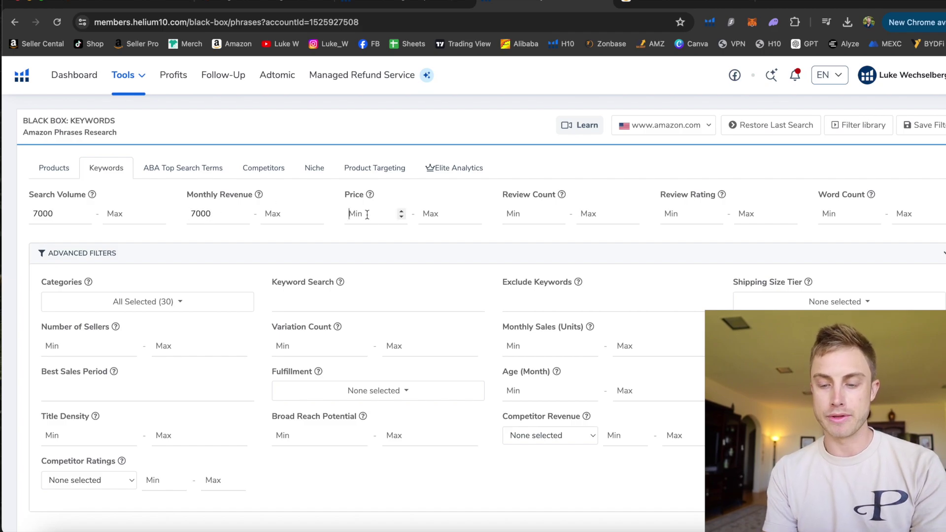
pyautogui.write('4')
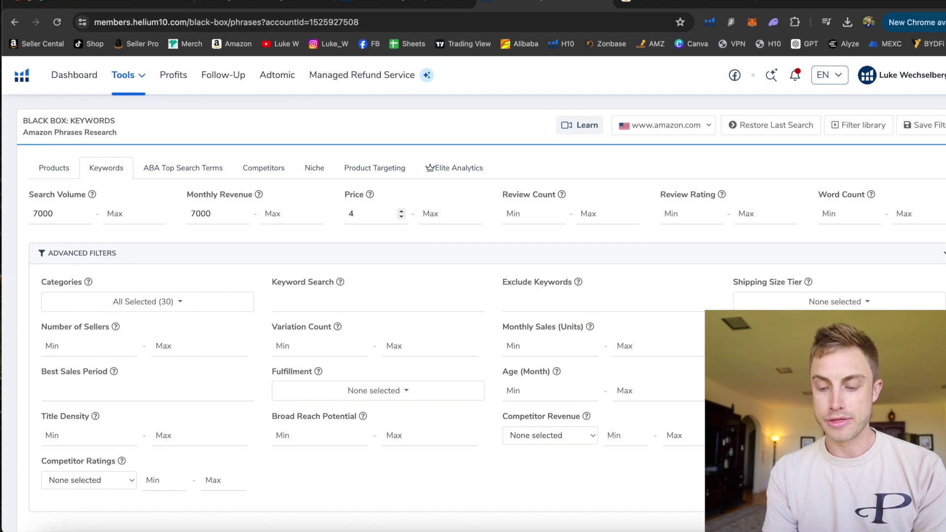
pyautogui.press('BackSpace')
pyautogui.write('39.99')
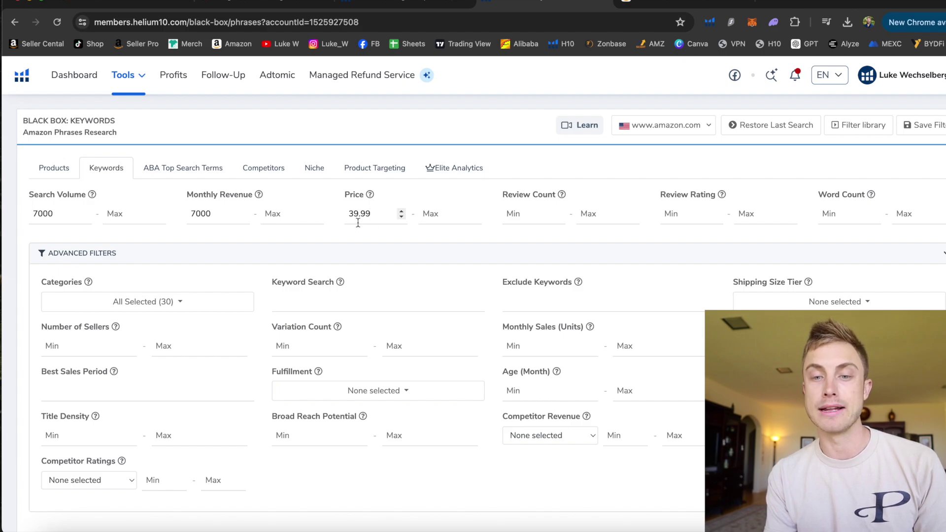
pyautogui.click(436, 221)
pyautogui.write('119.99')
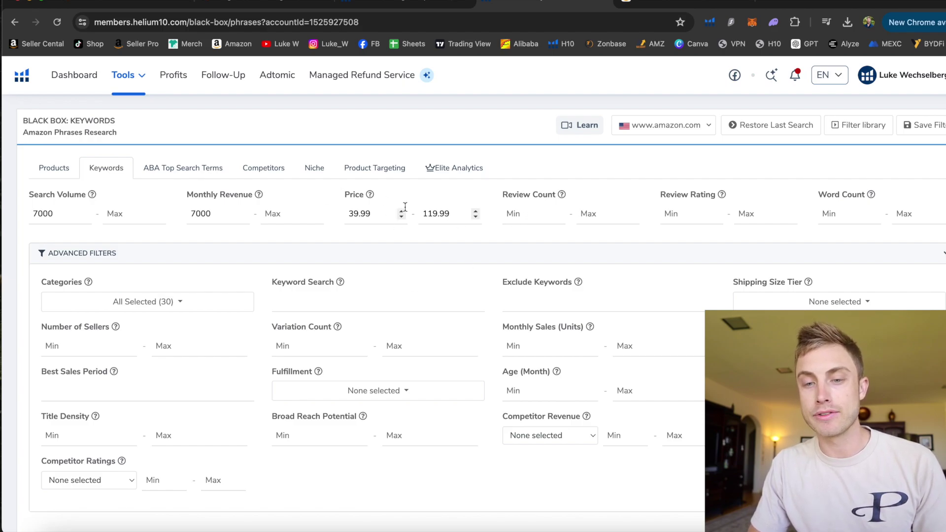
pyautogui.click(404, 235)
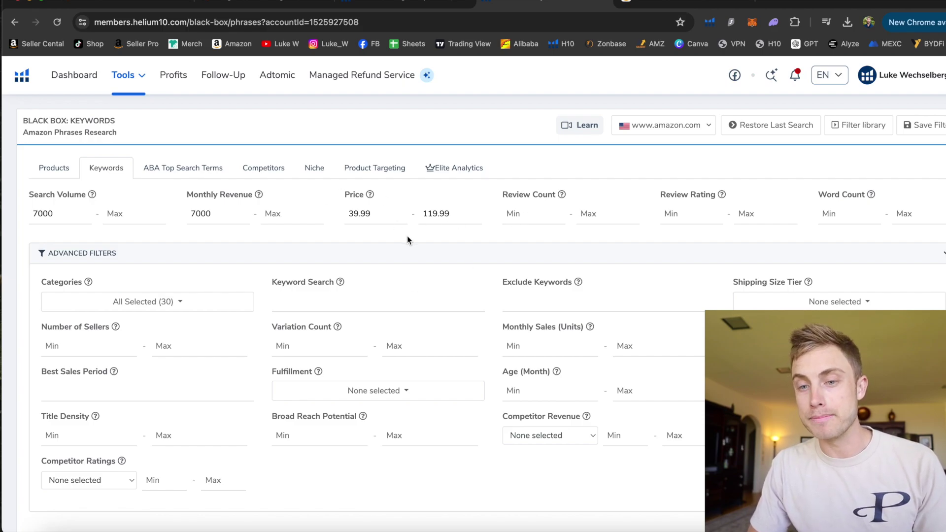
# Step: Set the maximum review count to 300 and collapse the advanced filters
pyautogui.scroll(5, 407, 236)
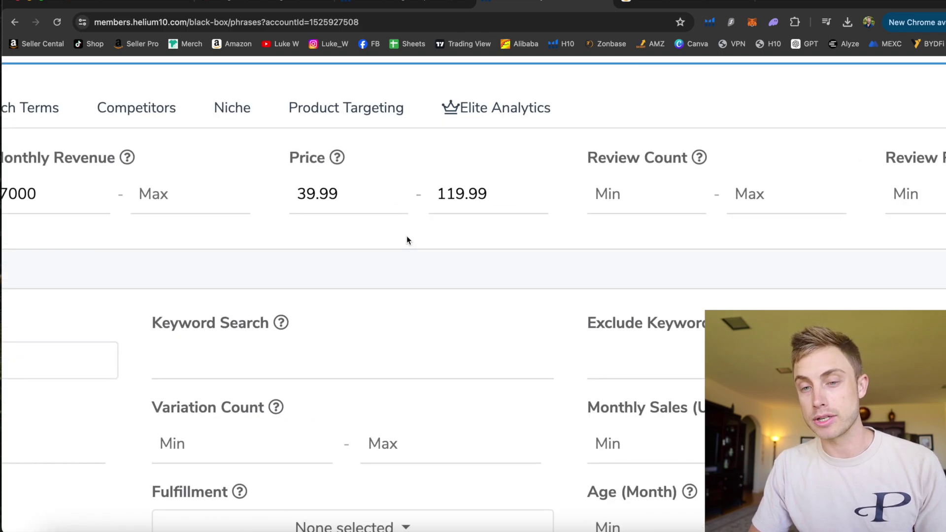
pyautogui.scroll(-5, 407, 236)
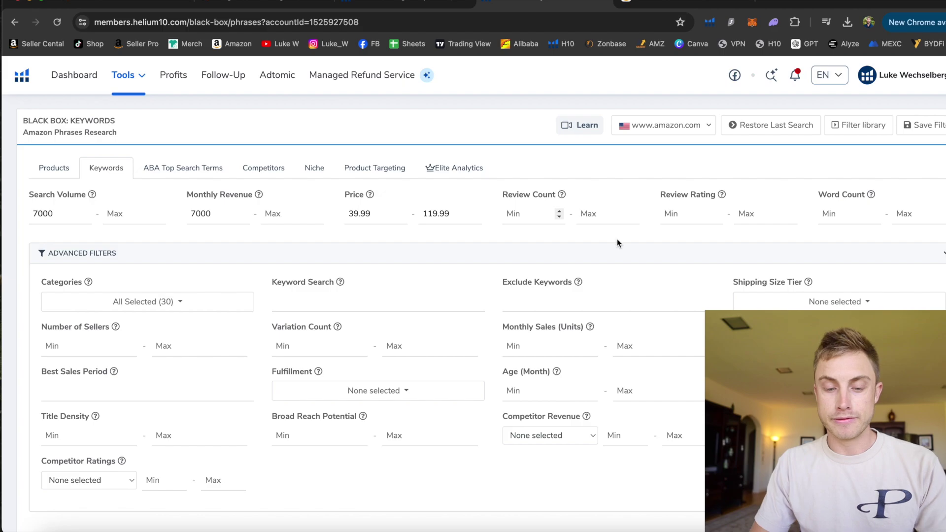
pyautogui.click(607, 218)
pyautogui.write('300')
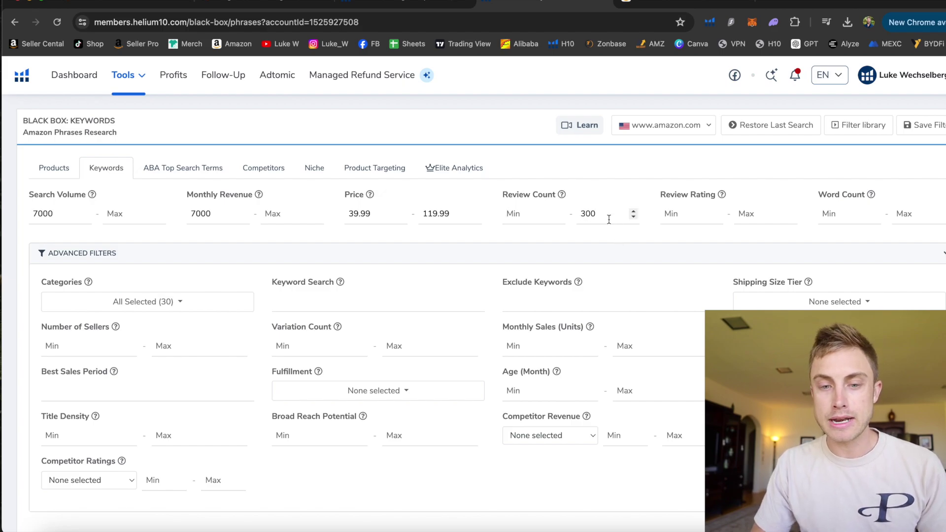
pyautogui.scroll(-3, 694, 253)
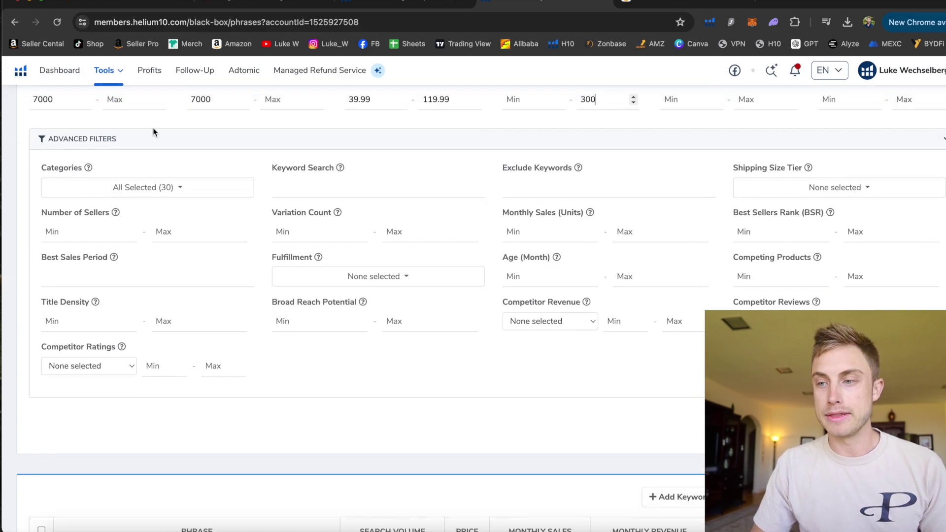
pyautogui.click(934, 140)
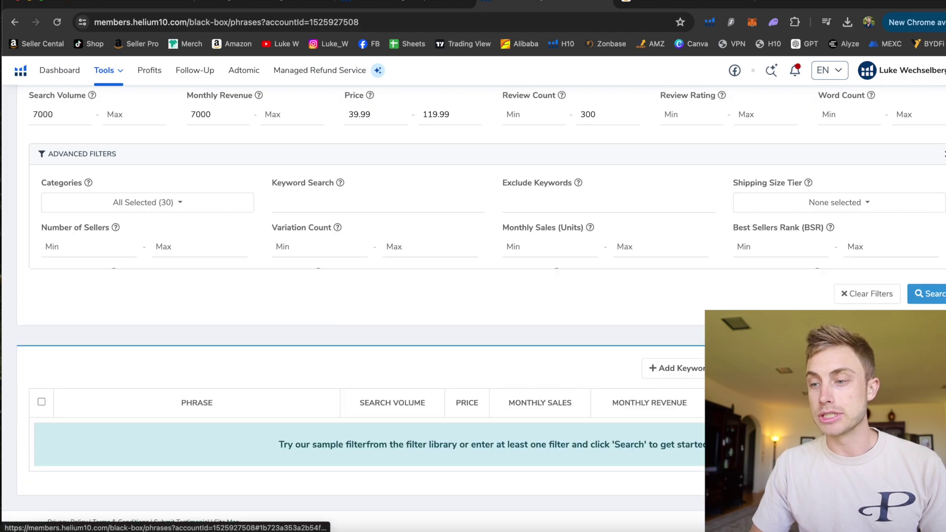
# Step: Run the filtered keyword search and scroll through the results
pyautogui.click(930, 287)
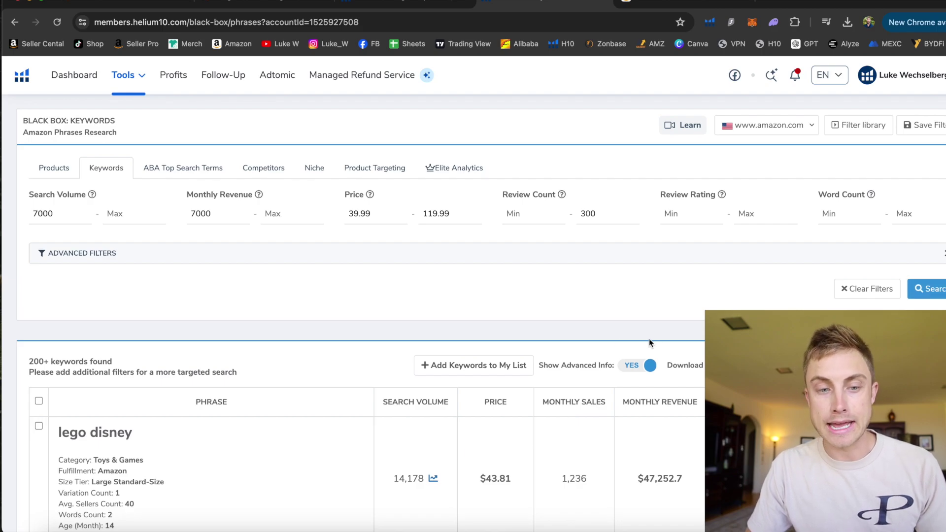
pyautogui.scroll(-6, 583, 332)
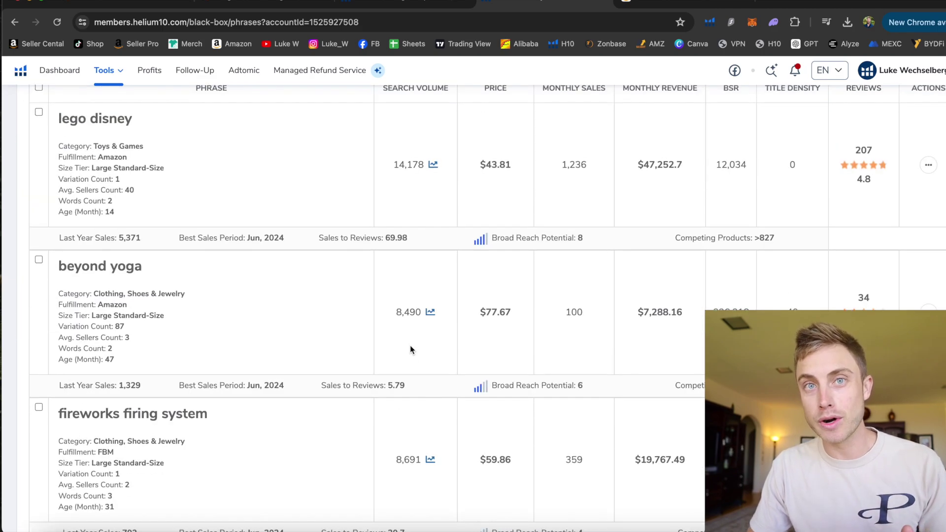
pyautogui.scroll(-2, 410, 349)
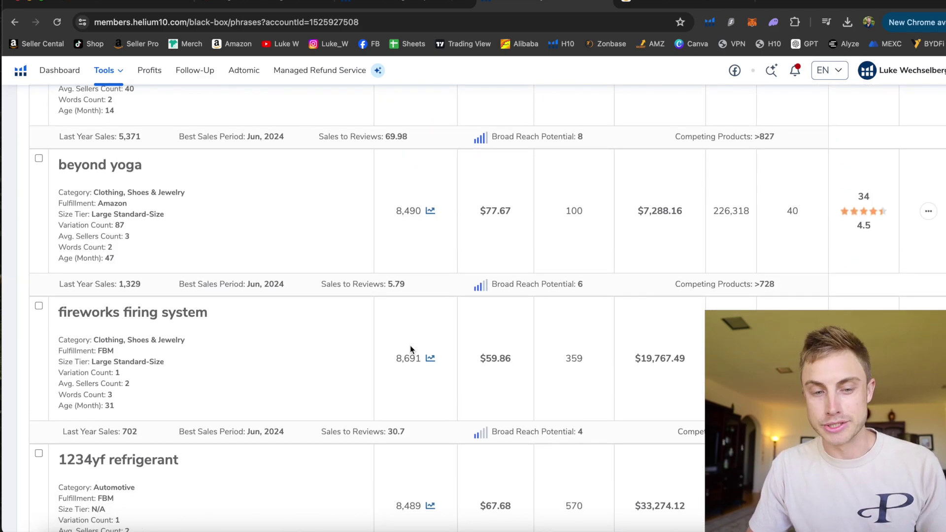
pyautogui.scroll(5, 410, 345)
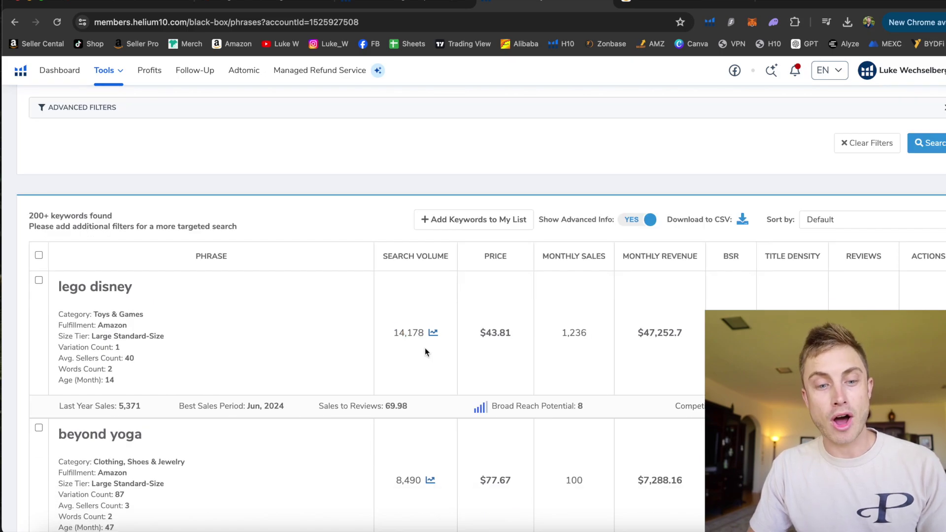
pyautogui.scroll(-9, 248, 449)
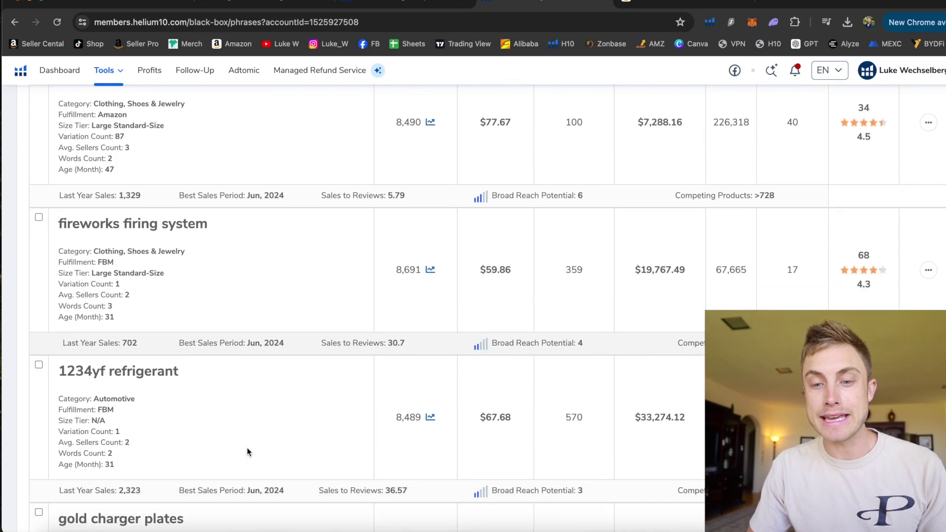
pyautogui.scroll(7, 247, 448)
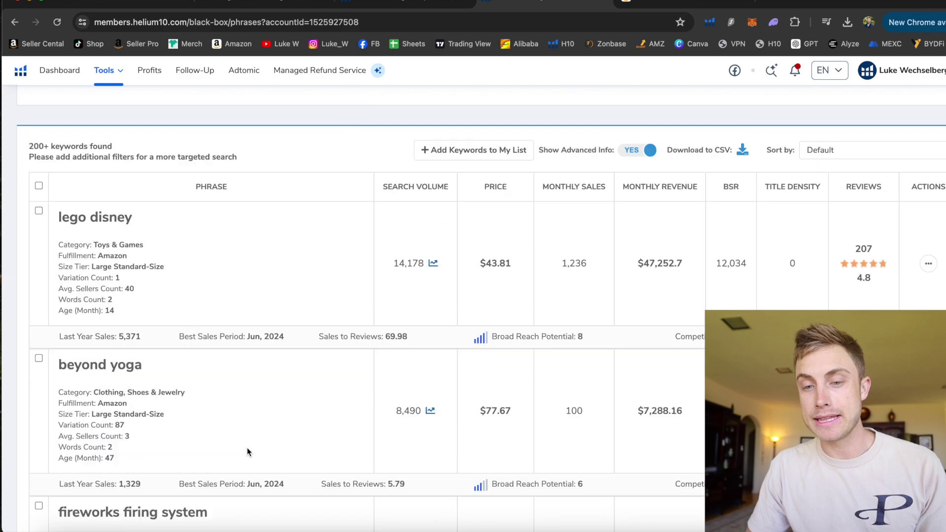
# Step: Point out the lego disney phrase's search volume and its 207 review count
pyautogui.moveTo(392, 263); pyautogui.dragTo(412, 264)
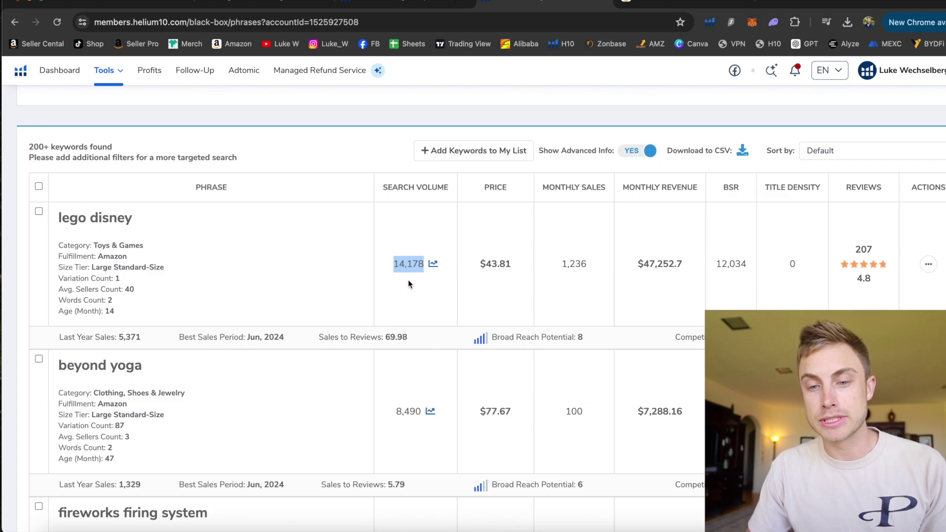
pyautogui.scroll(5, 408, 279)
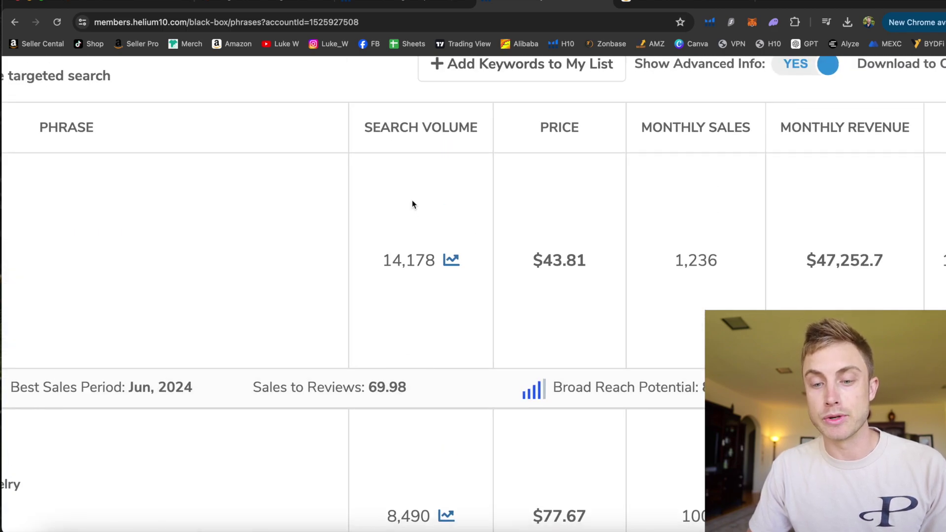
pyautogui.scroll(-2, 419, 362)
pyautogui.scroll(2, 418, 362)
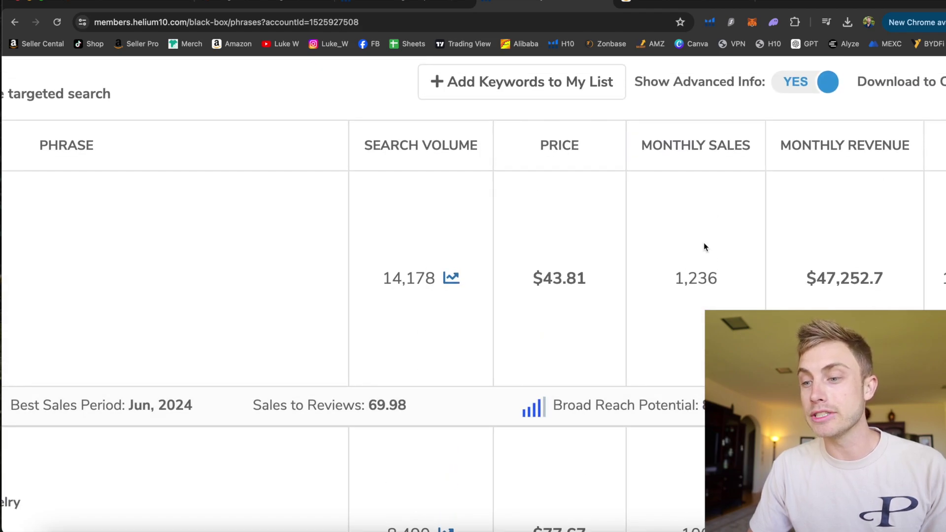
pyautogui.scroll(-5, 703, 245)
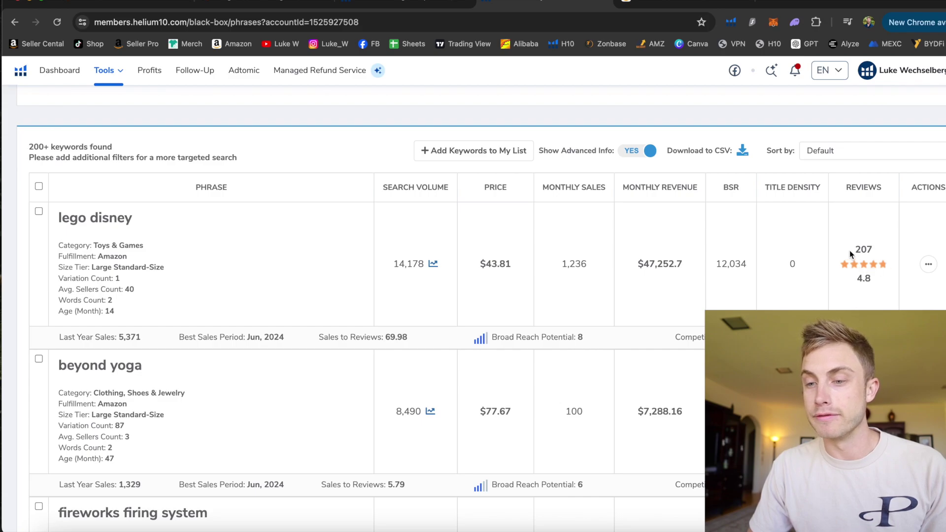
pyautogui.doubleClick(862, 250)
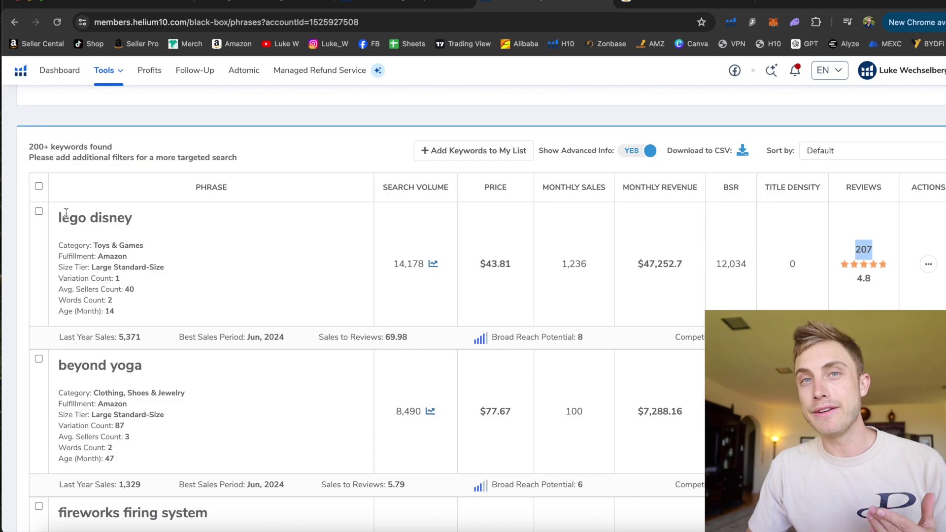
# Step: Point out the fireworks firing system phrase, its monthly revenue and 68 reviews
pyautogui.scroll(-3, 119, 290)
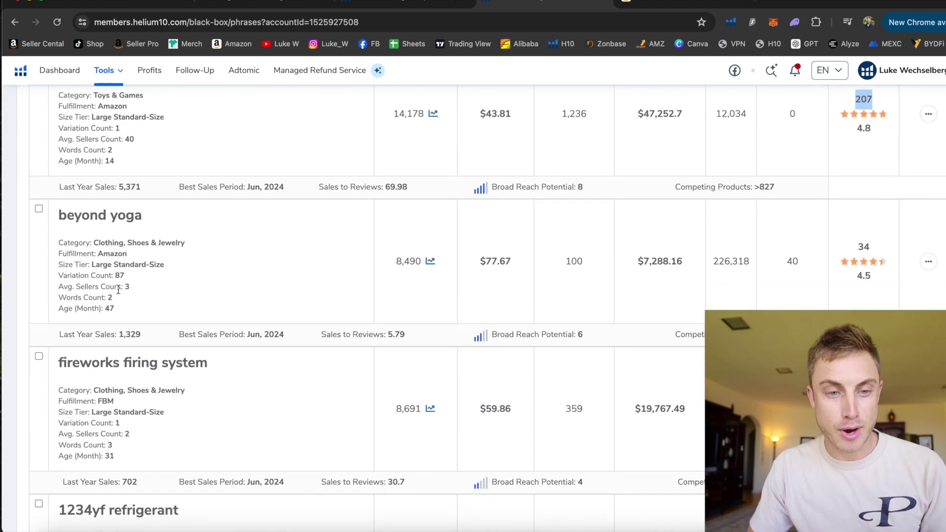
pyautogui.scroll(-4, 118, 289)
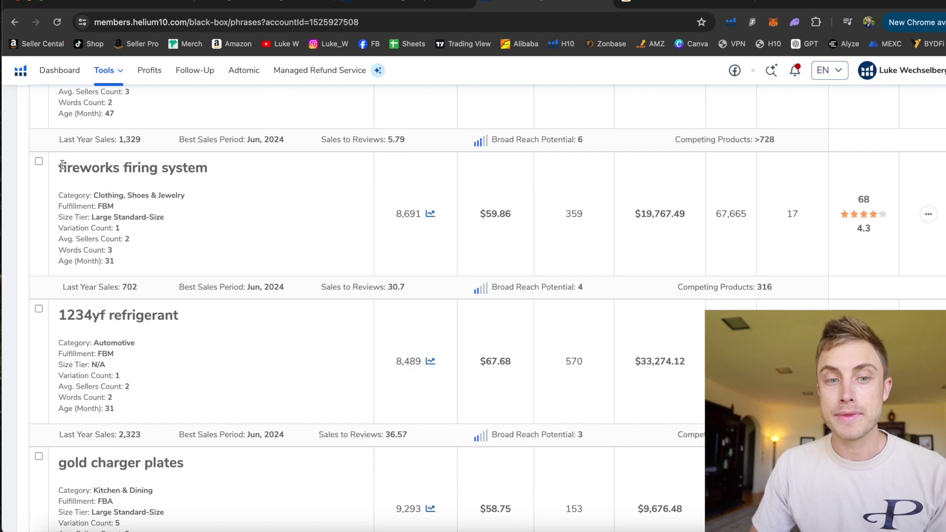
pyautogui.moveTo(56, 166); pyautogui.dragTo(160, 177)
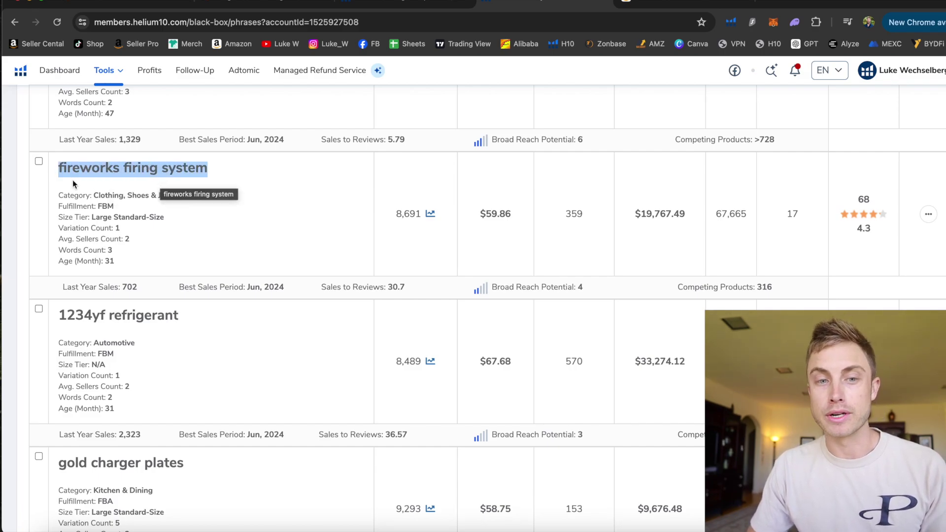
pyautogui.click(98, 183)
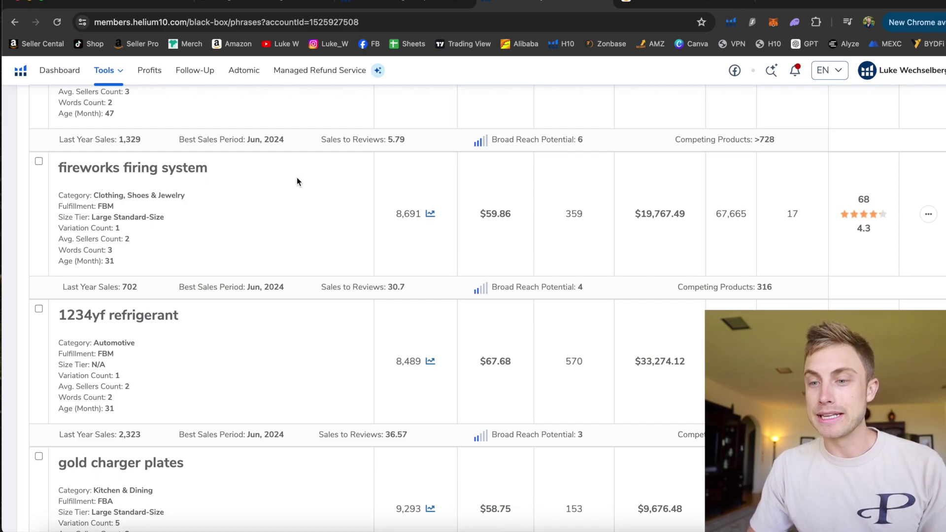
pyautogui.moveTo(642, 220); pyautogui.dragTo(689, 222)
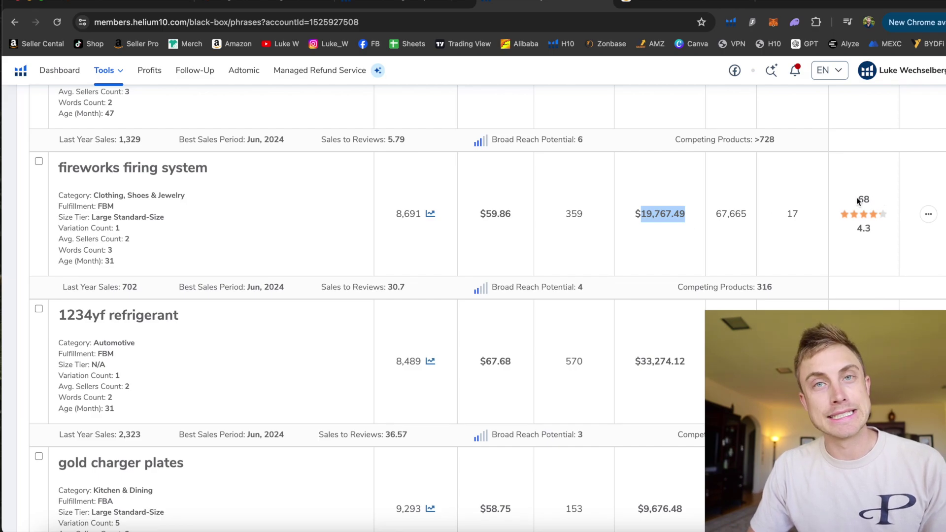
pyautogui.moveTo(856, 198); pyautogui.dragTo(880, 201)
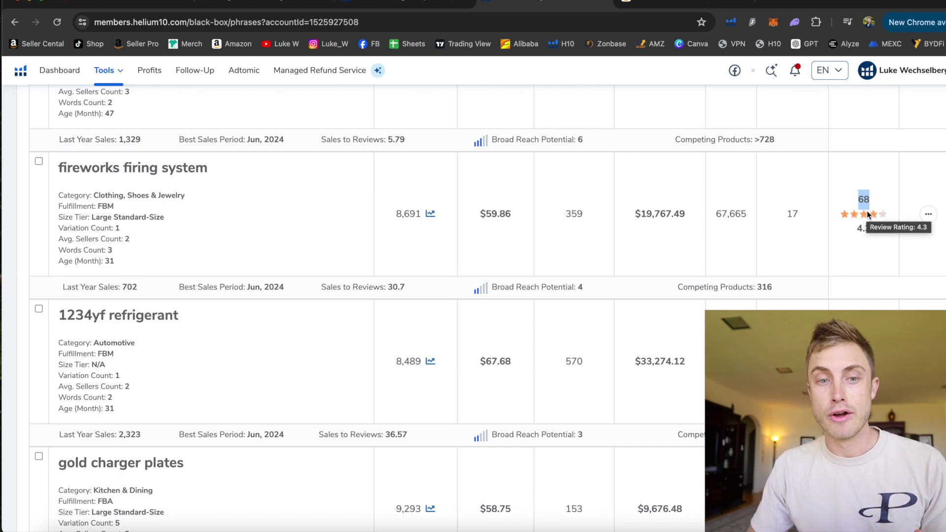
# Step: Scroll down to the translation earbuds phrase and select it for copying
pyautogui.scroll(-4, 309, 242)
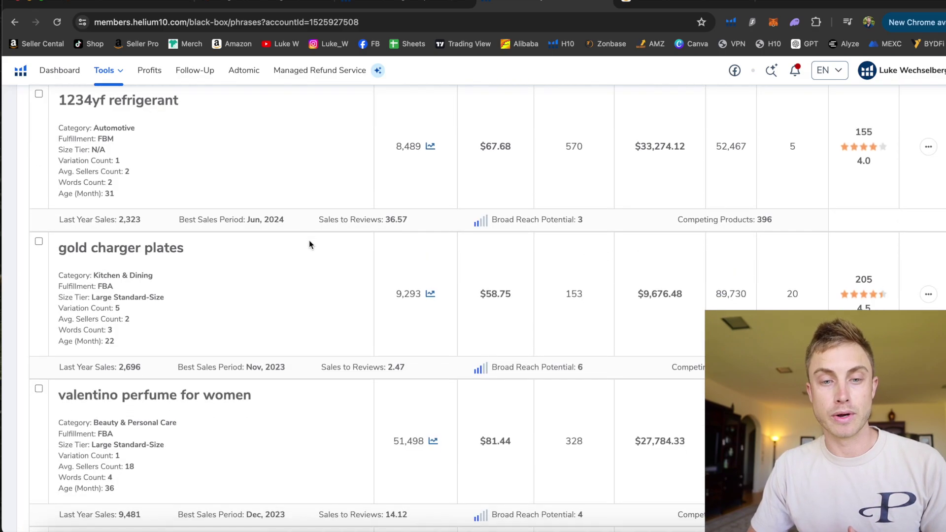
pyautogui.scroll(-10, 310, 244)
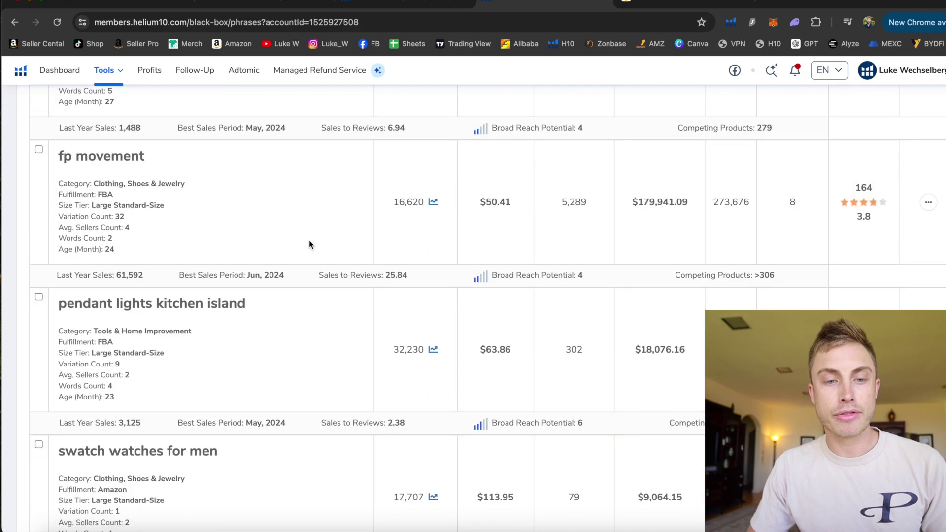
pyautogui.scroll(-1, 274, 301)
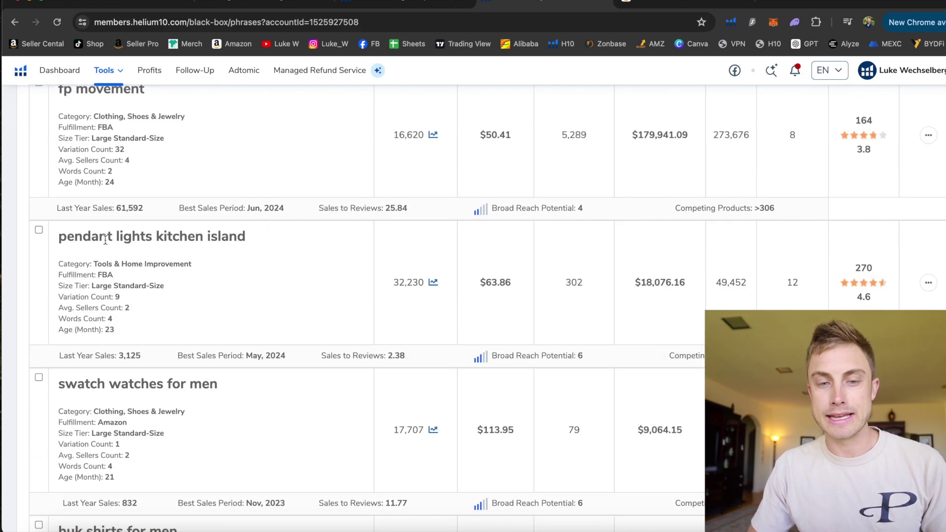
pyautogui.moveTo(98, 236); pyautogui.dragTo(203, 237)
pyautogui.scroll(-1, 305, 266)
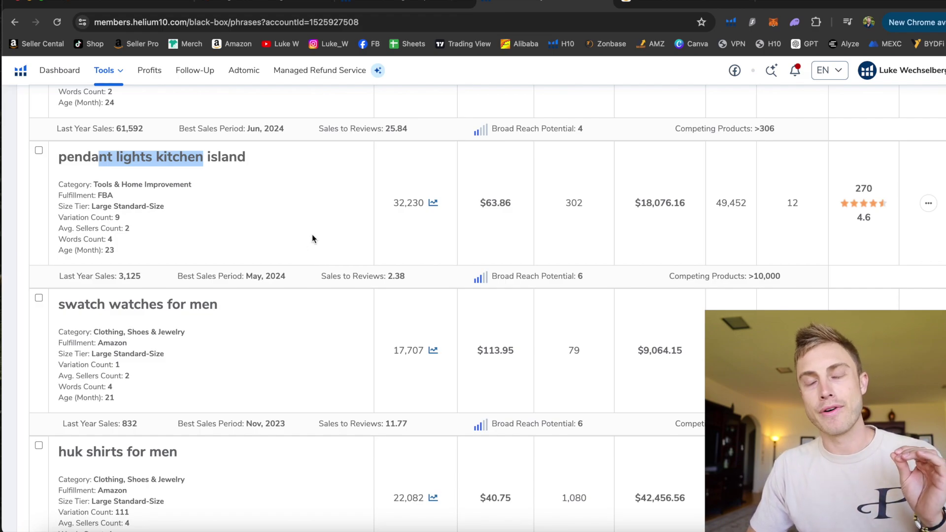
pyautogui.scroll(-2, 312, 234)
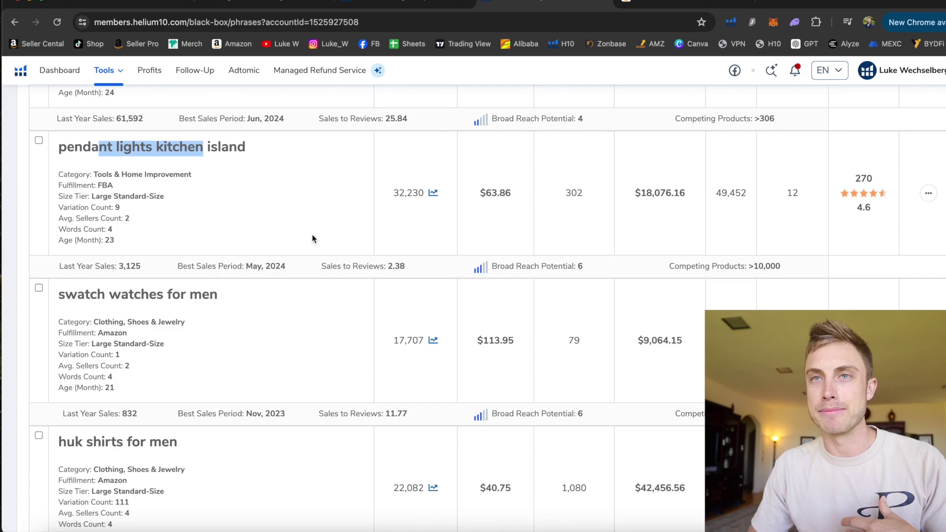
pyautogui.scroll(-6, 312, 235)
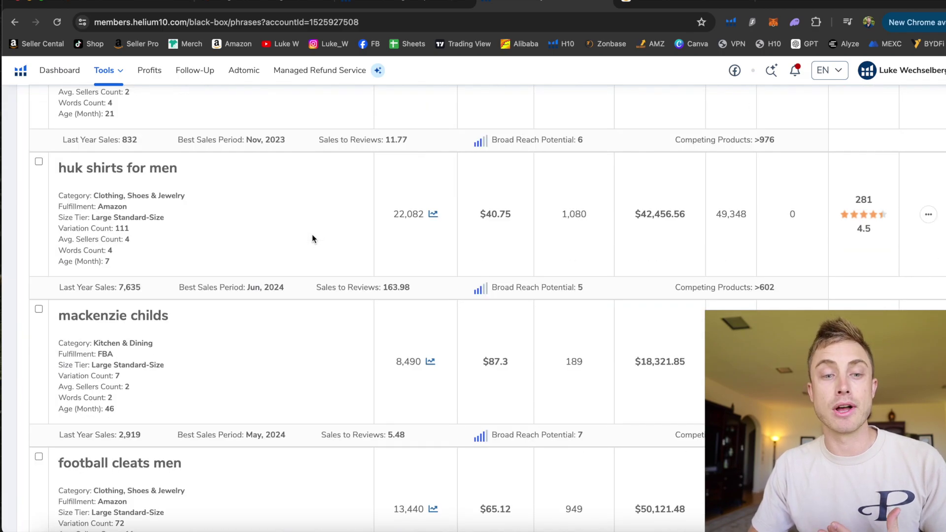
pyautogui.scroll(-10, 312, 235)
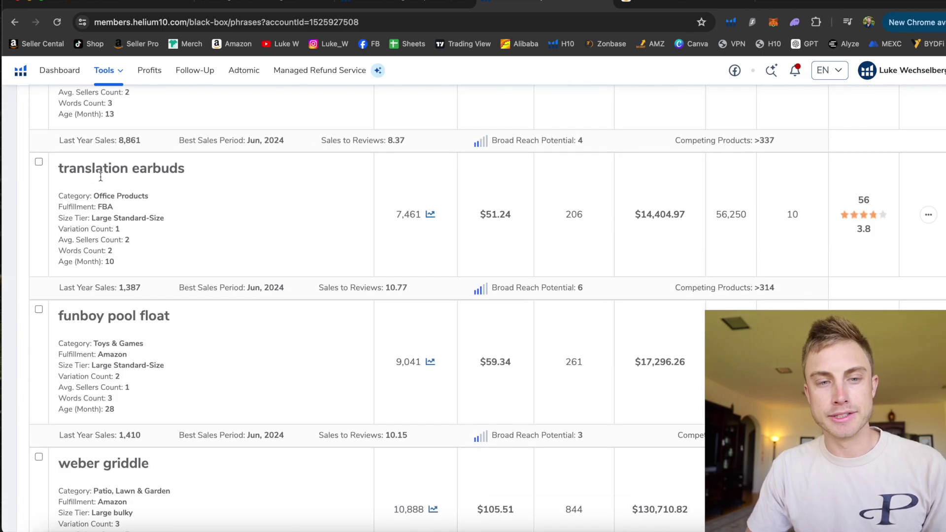
pyautogui.moveTo(57, 169); pyautogui.dragTo(243, 170)
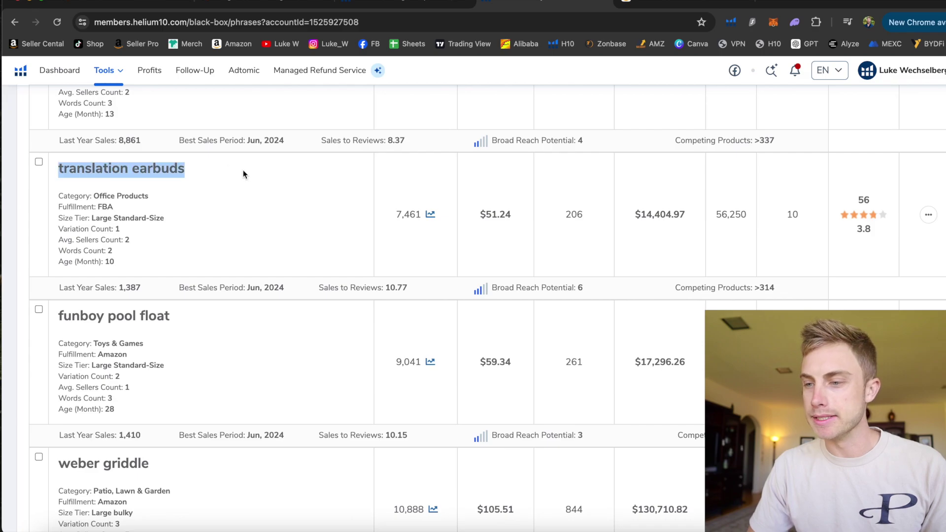
# Step: Open the translation earbuds Amazon results in a new browser tab
pyautogui.click(928, 215)
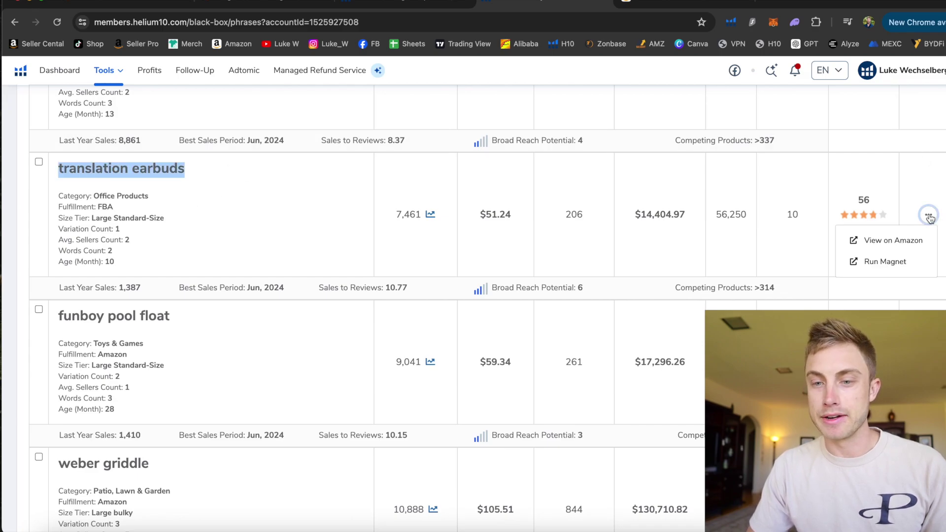
pyautogui.rightClick(896, 241)
pyautogui.click(835, 246)
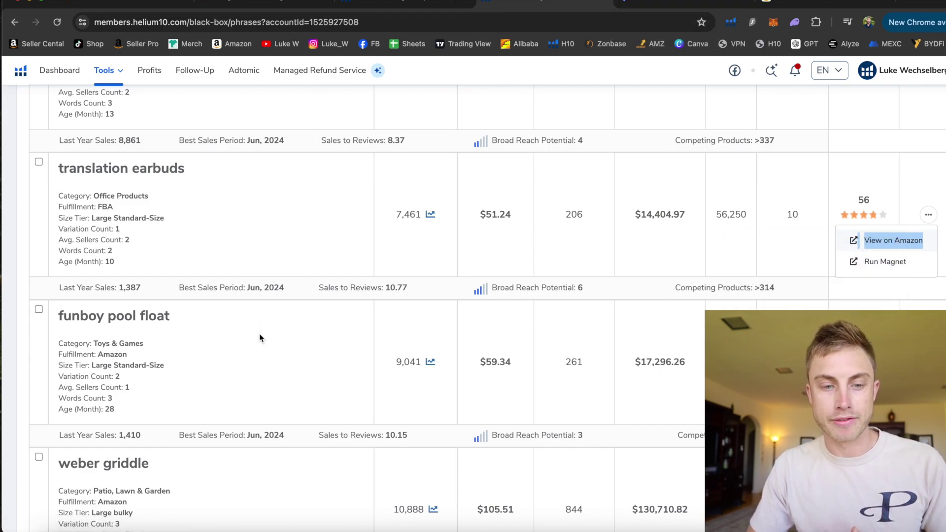
# Step: Highlight the ice bath tub keyword with its $100,098.05 revenue and $106.56 price
pyautogui.scroll(-10, 259, 333)
pyautogui.scroll(2, 173, 347)
pyautogui.moveTo(57, 248); pyautogui.dragTo(175, 252)
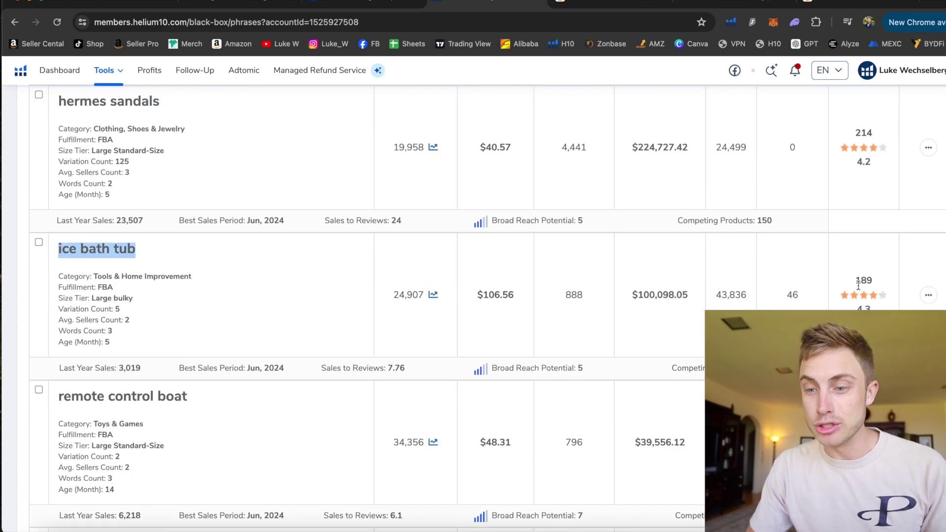
pyautogui.moveTo(632, 295); pyautogui.dragTo(694, 299)
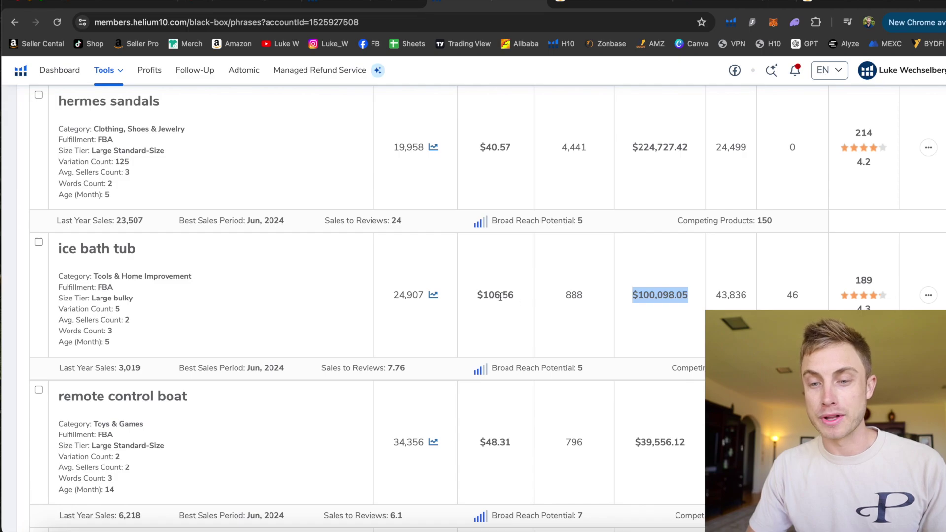
pyautogui.moveTo(483, 296); pyautogui.dragTo(527, 300)
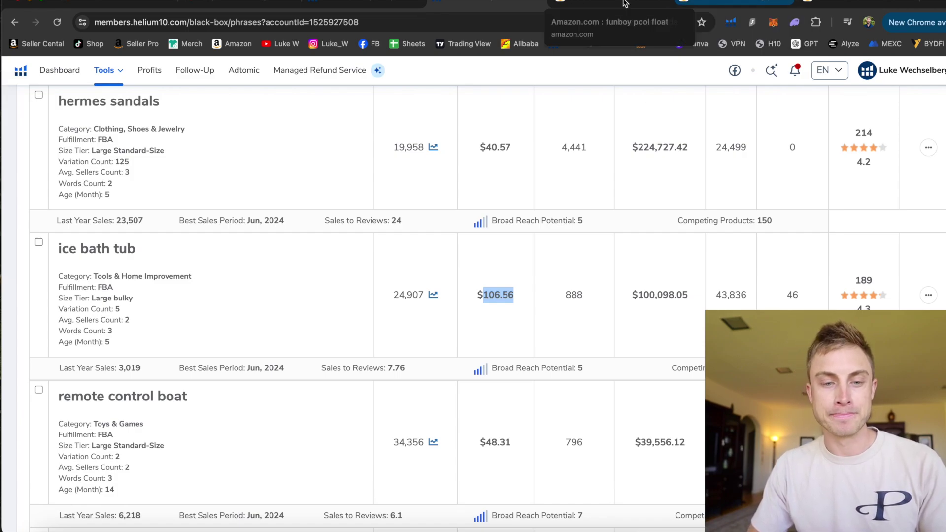
# Step: Switch to the new translation earbuds Amazon results tab
pyautogui.scroll(-5, 474, 455)
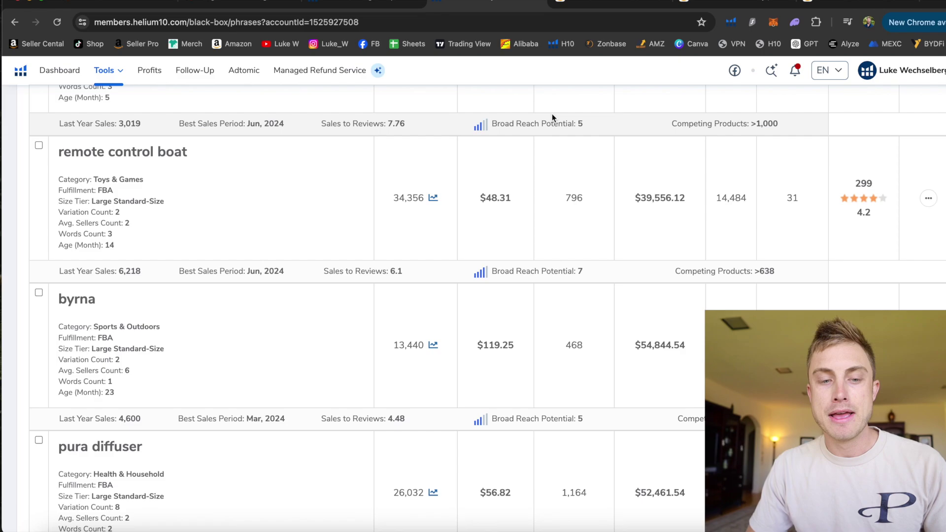
pyautogui.scroll(-5, 337, 320)
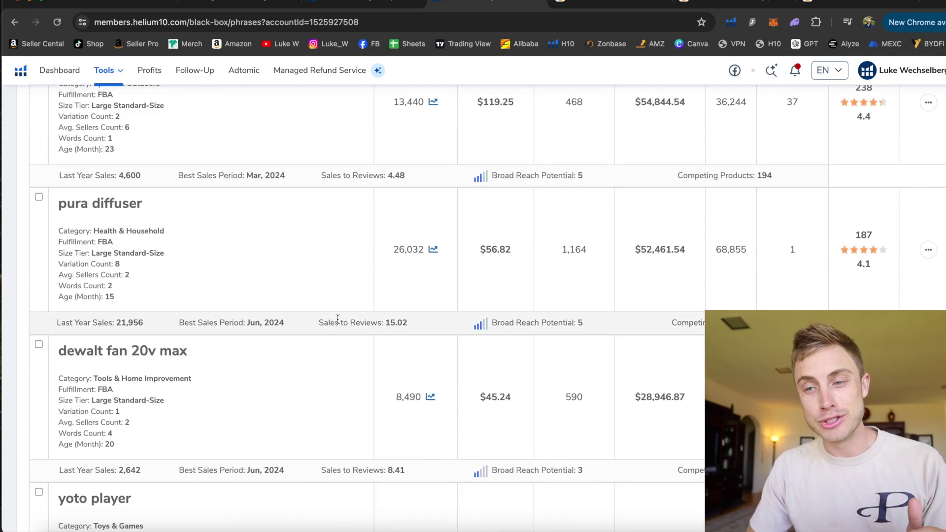
pyautogui.scroll(6, 543, 221)
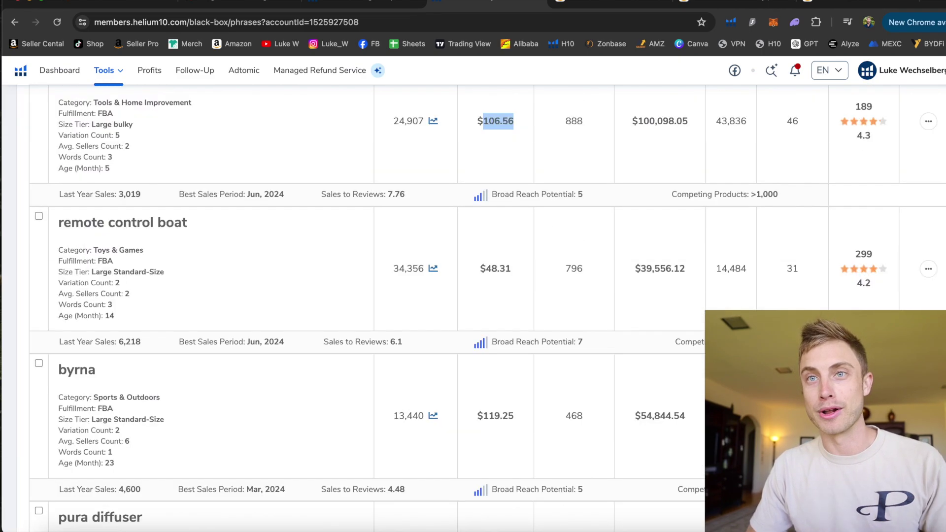
pyautogui.click(622, 2)
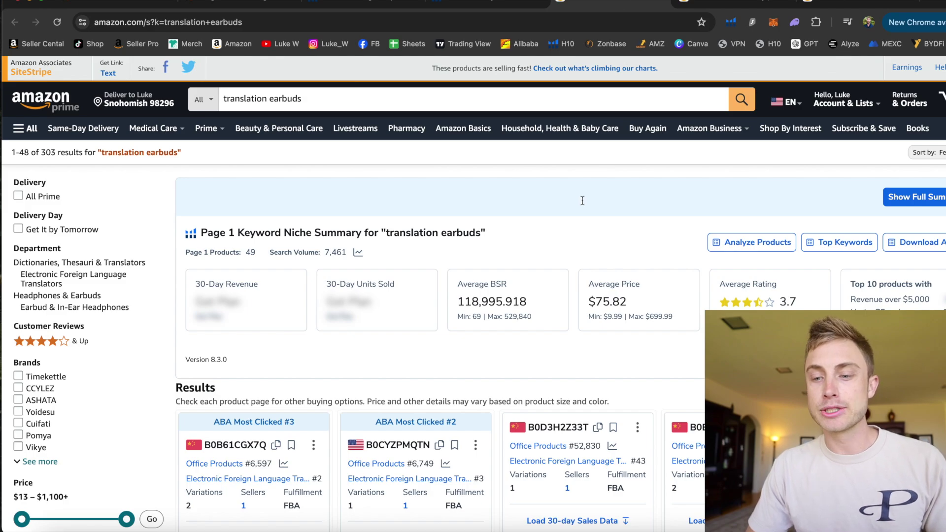
# Step: Launch Xray — Amazon Product Research from the Helium 10 extension on these results
pyautogui.scroll(-3, 571, 356)
pyautogui.scroll(-4, 571, 355)
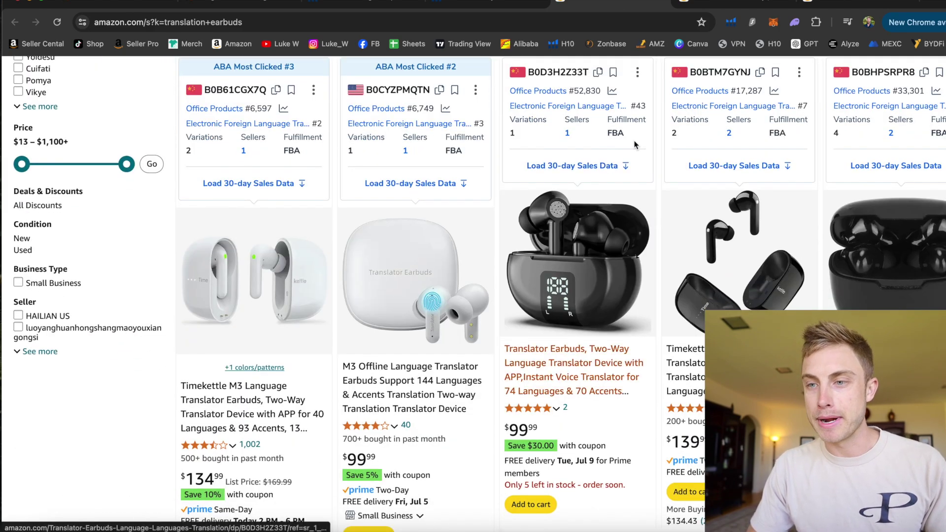
pyautogui.click(731, 22)
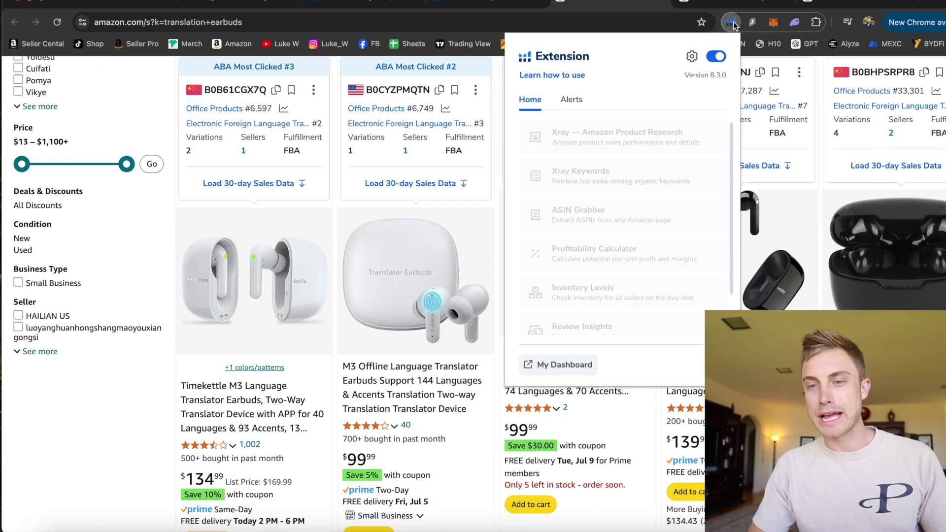
pyautogui.click(566, 137)
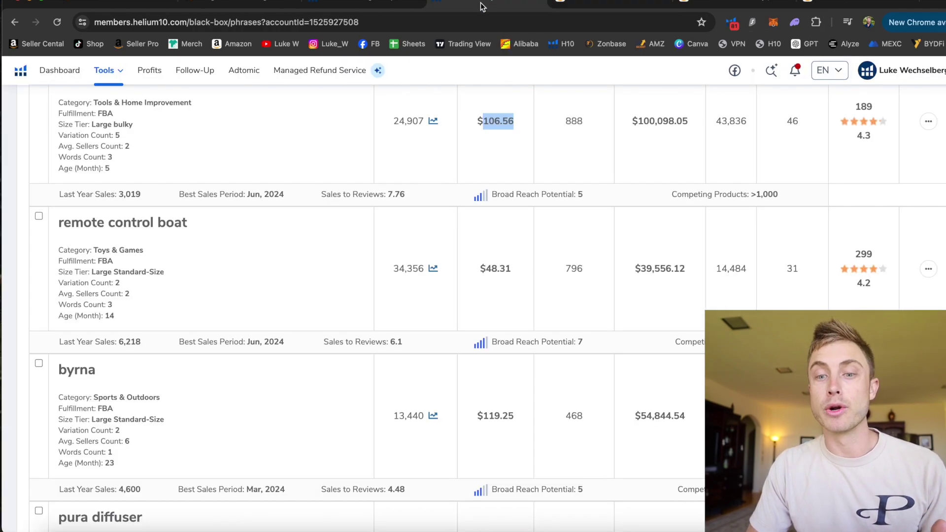
pyautogui.scroll(1, 89, 243)
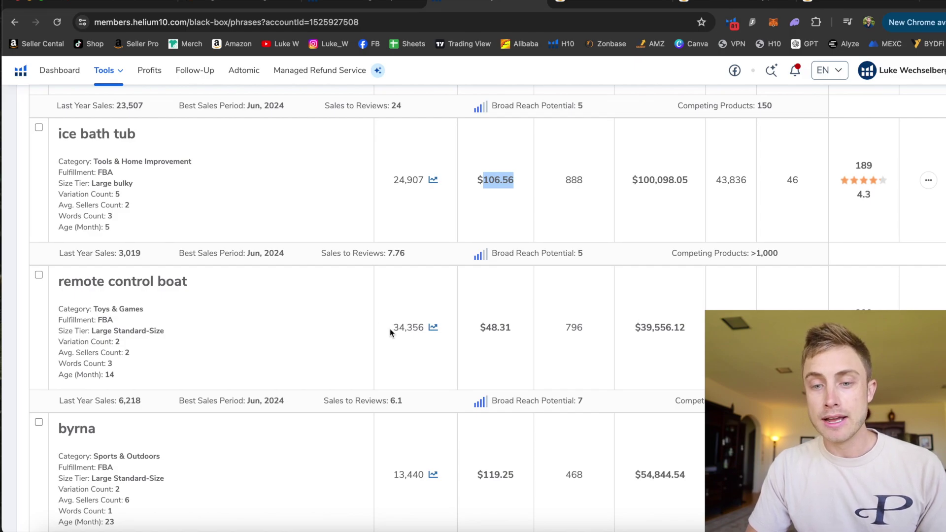
pyautogui.moveTo(390, 329); pyautogui.dragTo(424, 329)
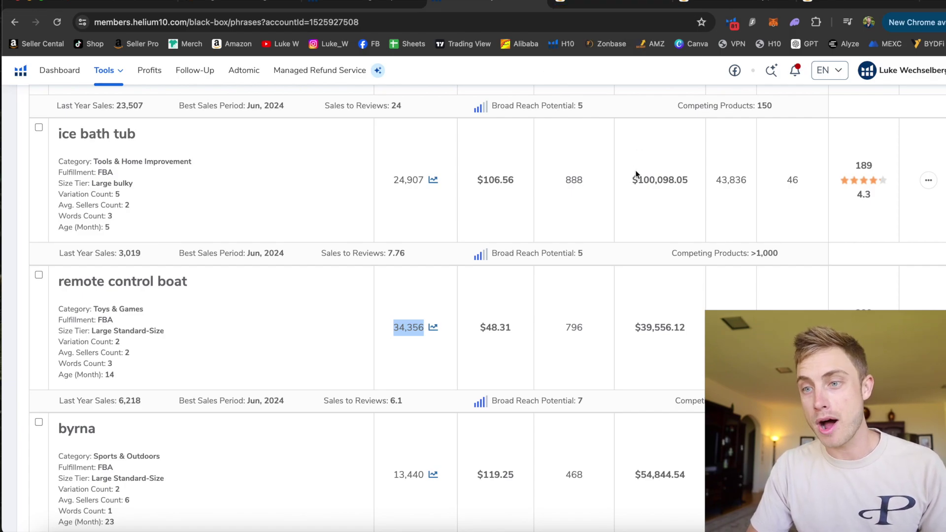
pyautogui.click(624, 2)
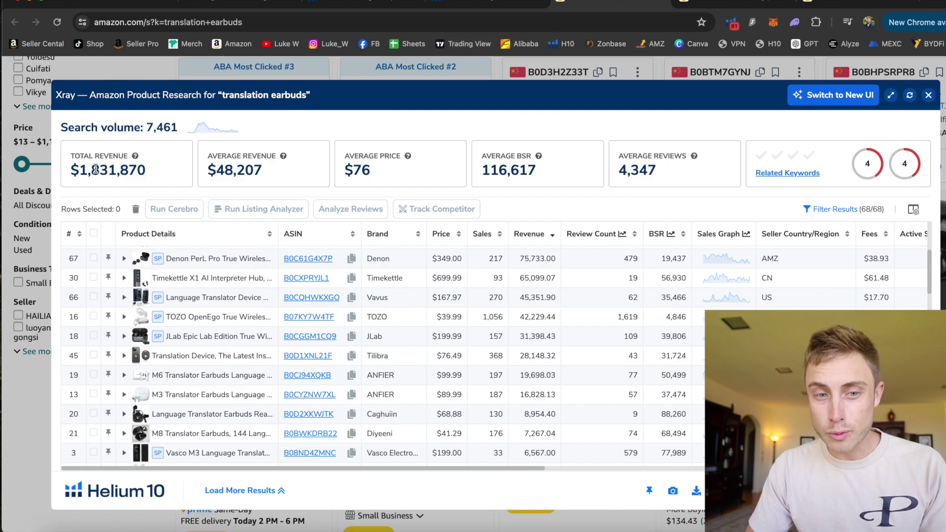
# Step: Highlight the $1,831,870 total revenue, 7,461 search volume, a 65,099.07 revenue and 62 reviews
pyautogui.moveTo(71, 170); pyautogui.dragTo(158, 169)
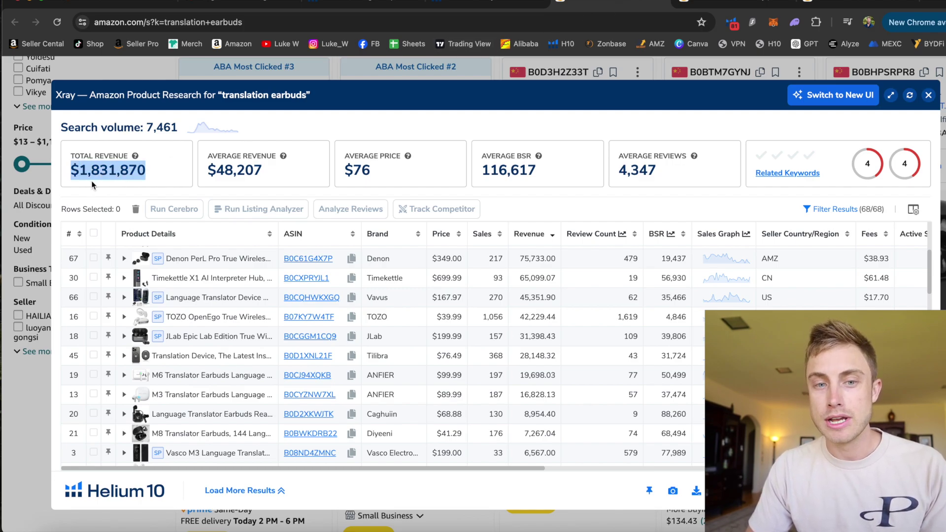
pyautogui.moveTo(144, 127); pyautogui.dragTo(182, 129)
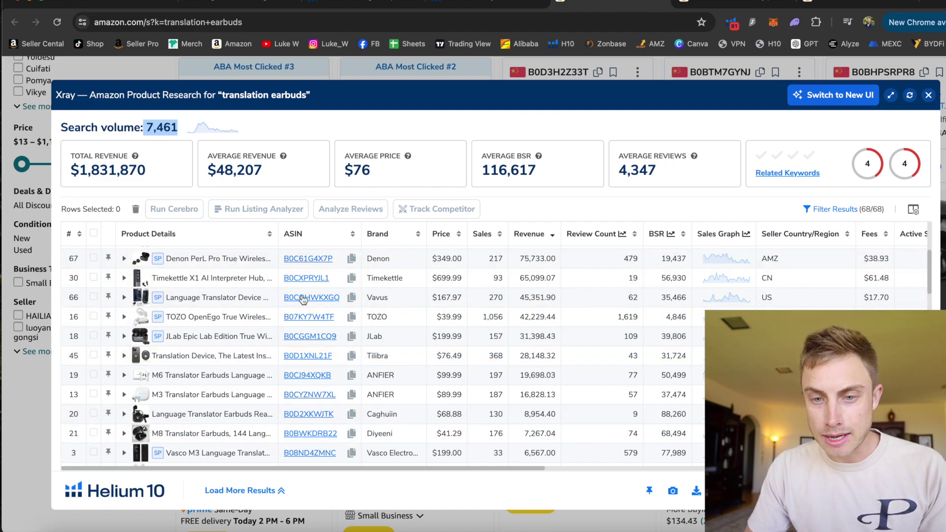
pyautogui.moveTo(299, 282)
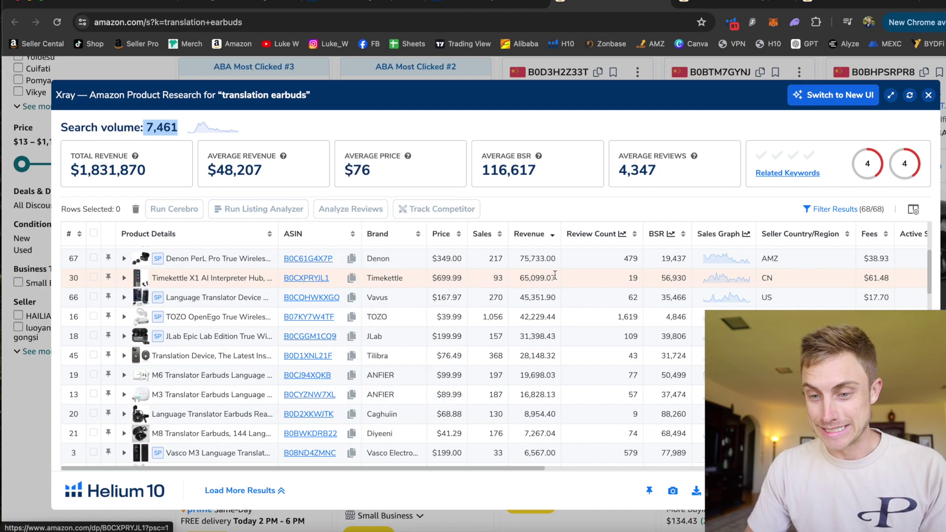
pyautogui.moveTo(519, 278); pyautogui.dragTo(554, 279)
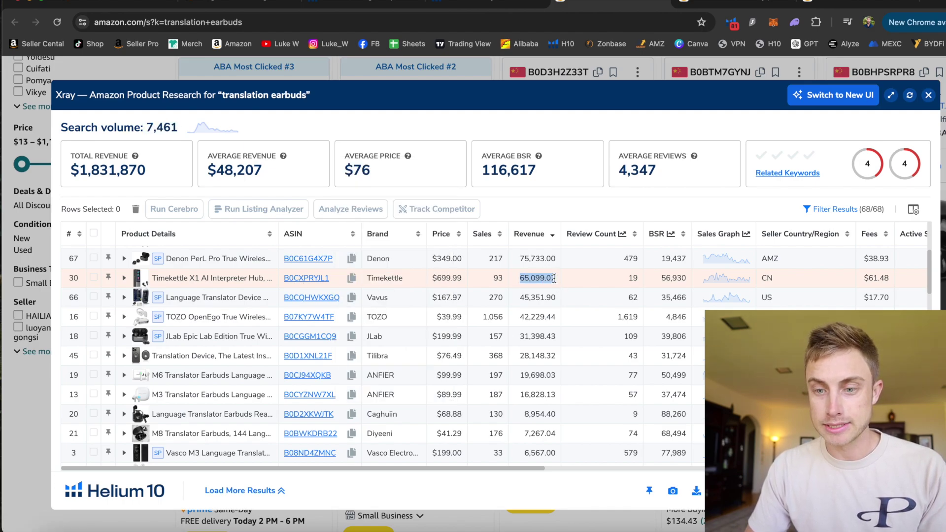
pyautogui.doubleClick(632, 297)
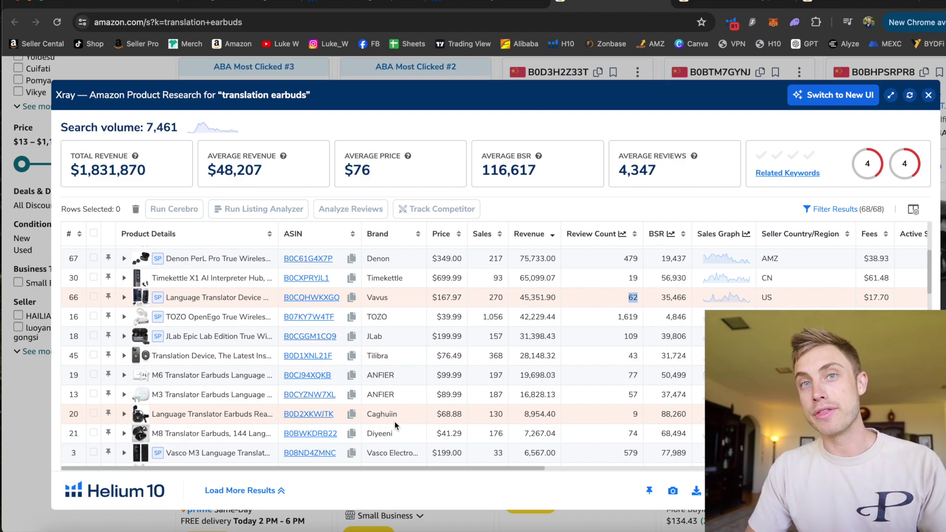
# Step: Close the Xray overlay and highlight the 700+ bought in past month figure
pyautogui.press('Escape')
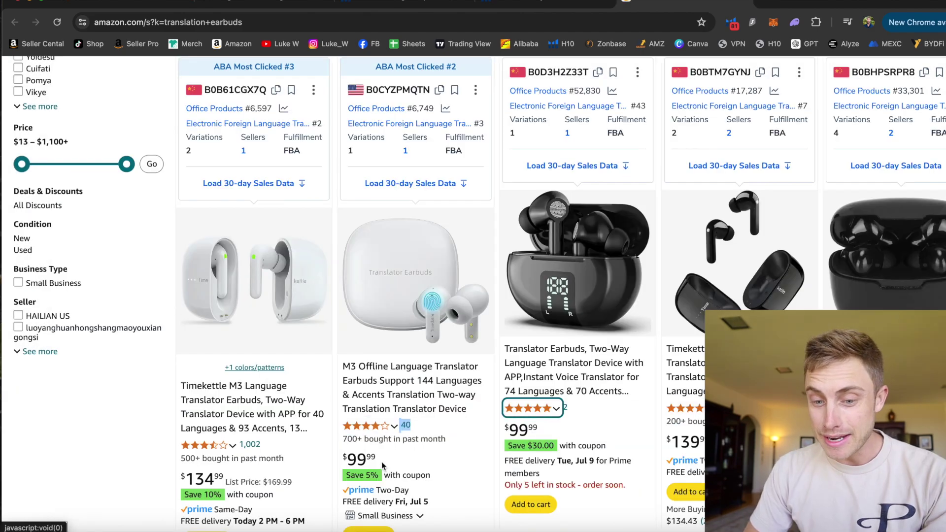
pyautogui.moveTo(342, 439); pyautogui.dragTo(365, 442)
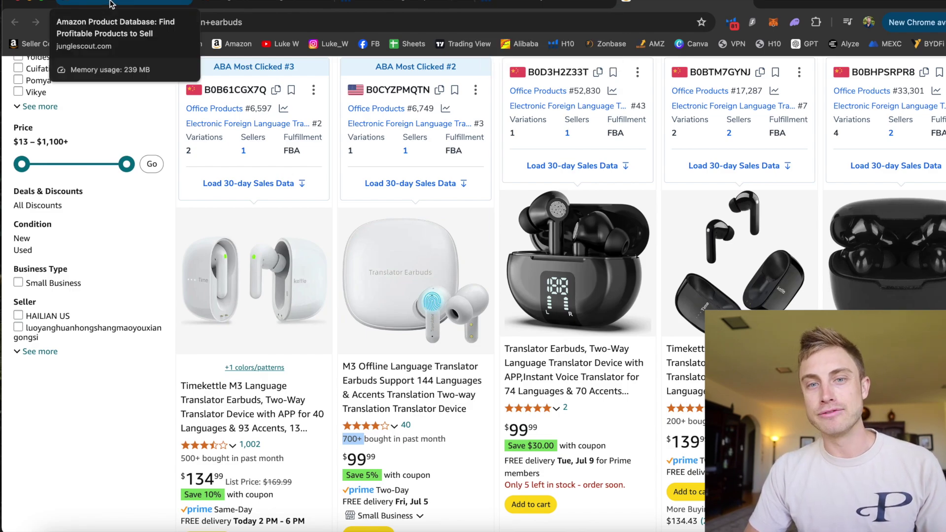
# Step: Move from the Jungle Scout pricing page to the Product Database page
pyautogui.click(256, 4)
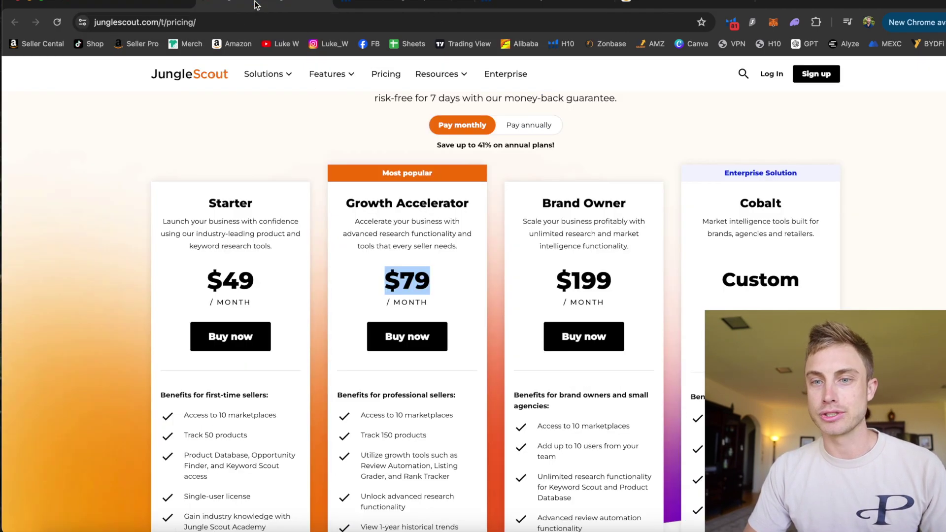
pyautogui.scroll(2, 73, 196)
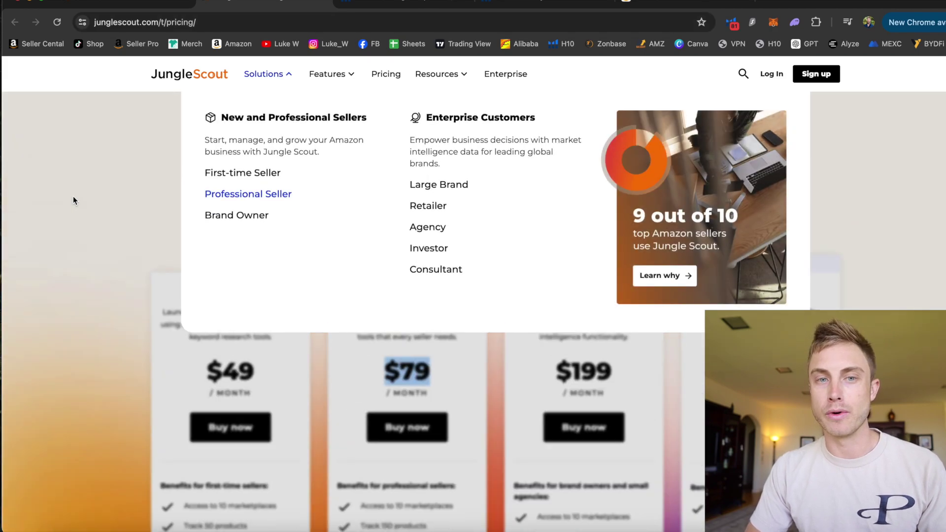
pyautogui.click(130, 3)
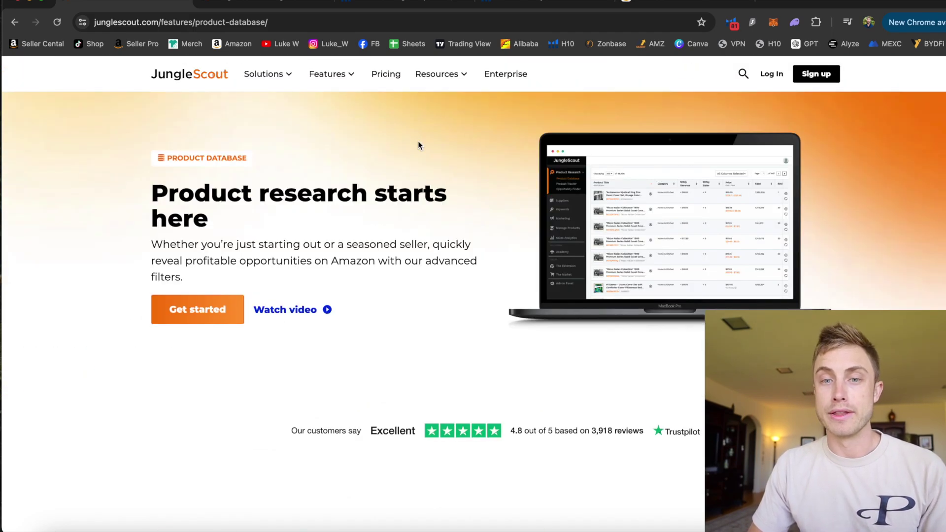
# Step: Bring up Jungle Scout's Features menu, where Competitor Insights lists Rank Tracker, Keyword Scout and AI Assist
pyautogui.click(336, 74)
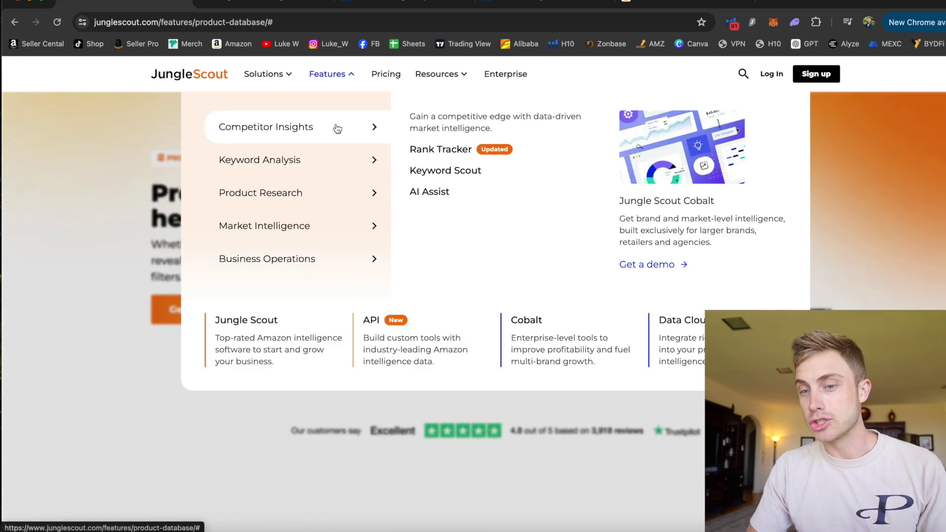